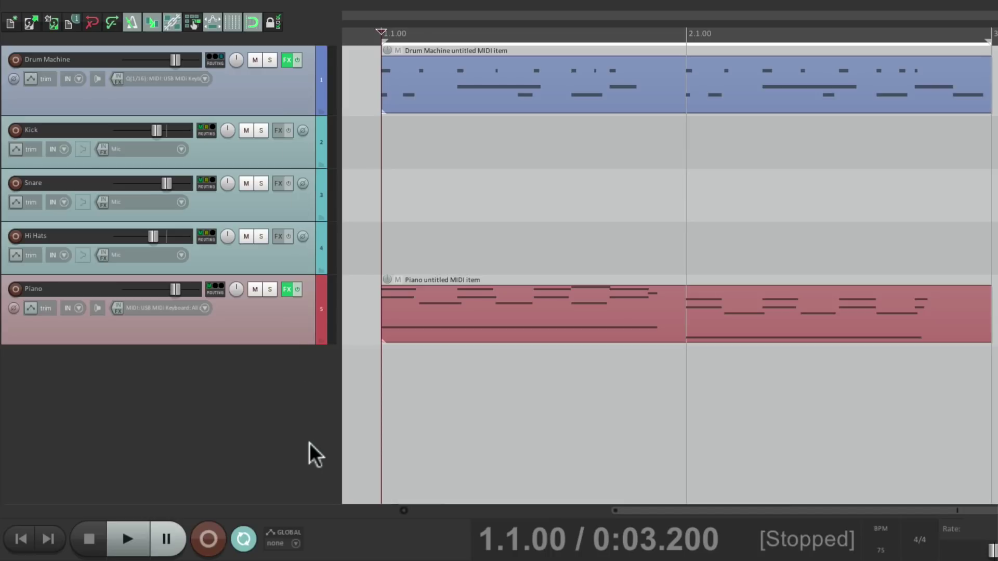
Play the project to hear the current mix, then stop playback
{"action": "key", "text": "space"}
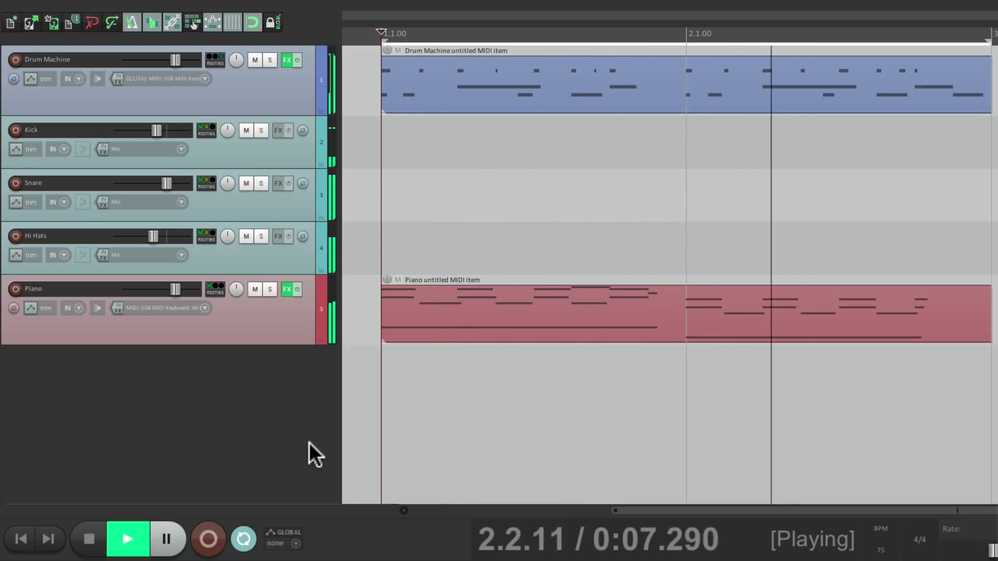
{"action": "key", "text": "space"}
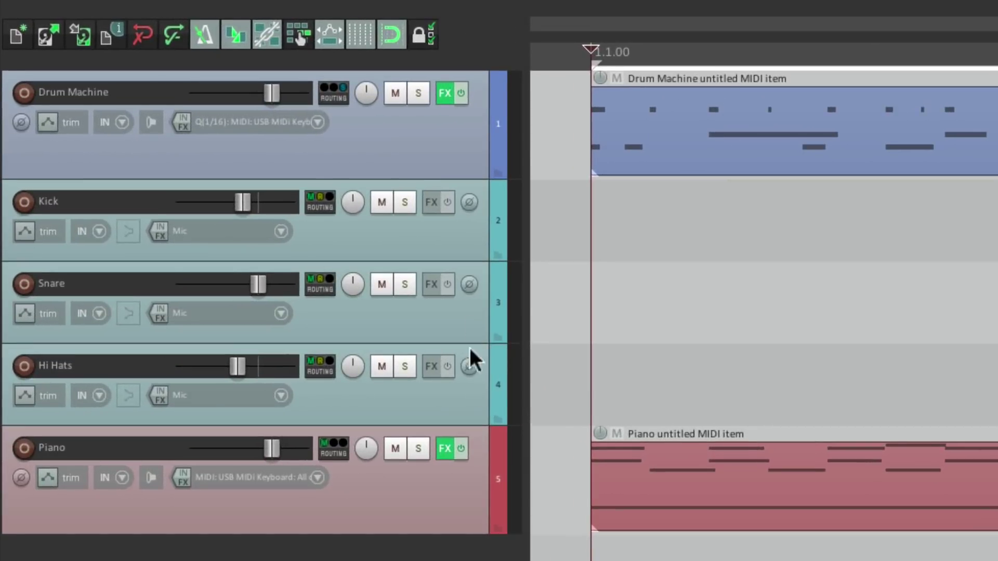
Solo the Snare track and add a new track named 'Gated Reverb' below Piano
{"action": "left_click", "coordinate": [407, 284]}
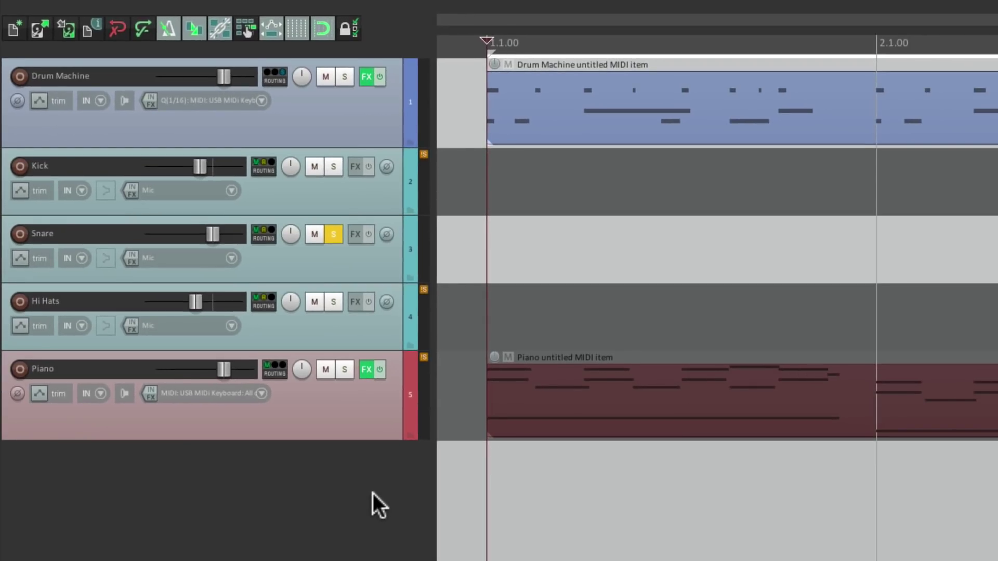
{"action": "double_click", "coordinate": [373, 493]}
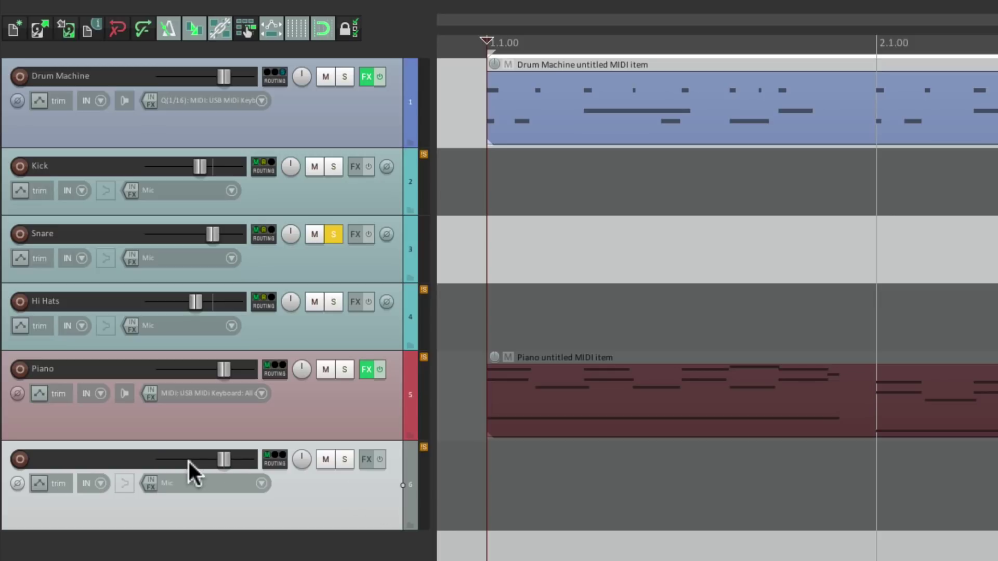
{"action": "double_click", "coordinate": [143, 456]}
{"action": "type", "text": "Gated Reverb"}
{"action": "key", "text": "Return"}
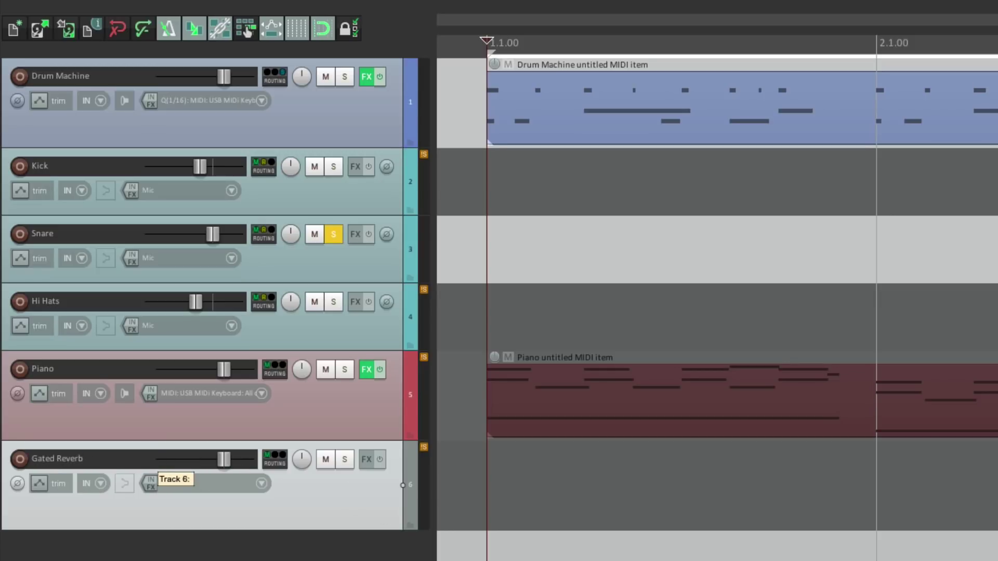
Colour the Gated Reverb track yellow-green and bring up its Add FX plugin browser
{"action": "left_click", "coordinate": [832, 249]}
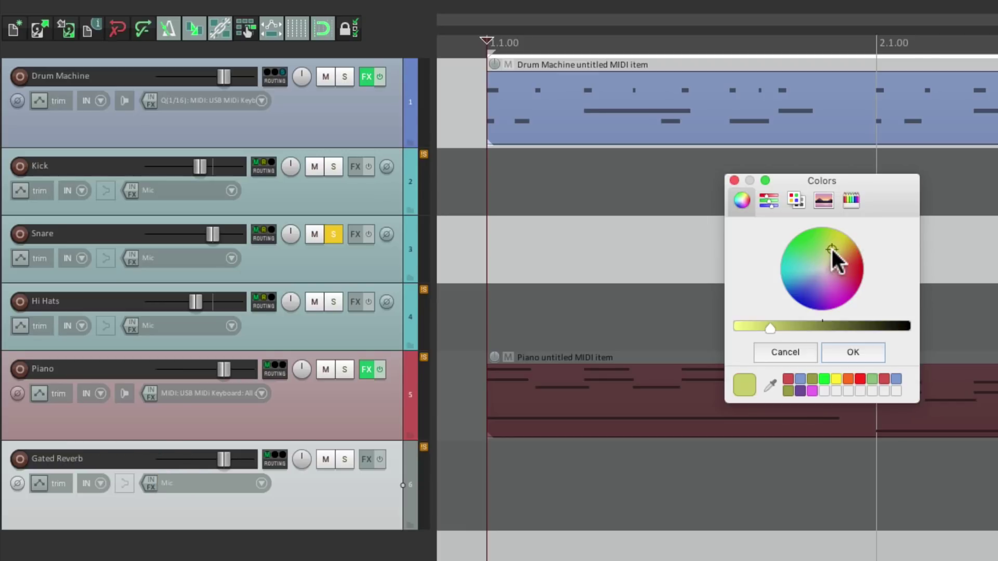
{"action": "left_click", "coordinate": [841, 347]}
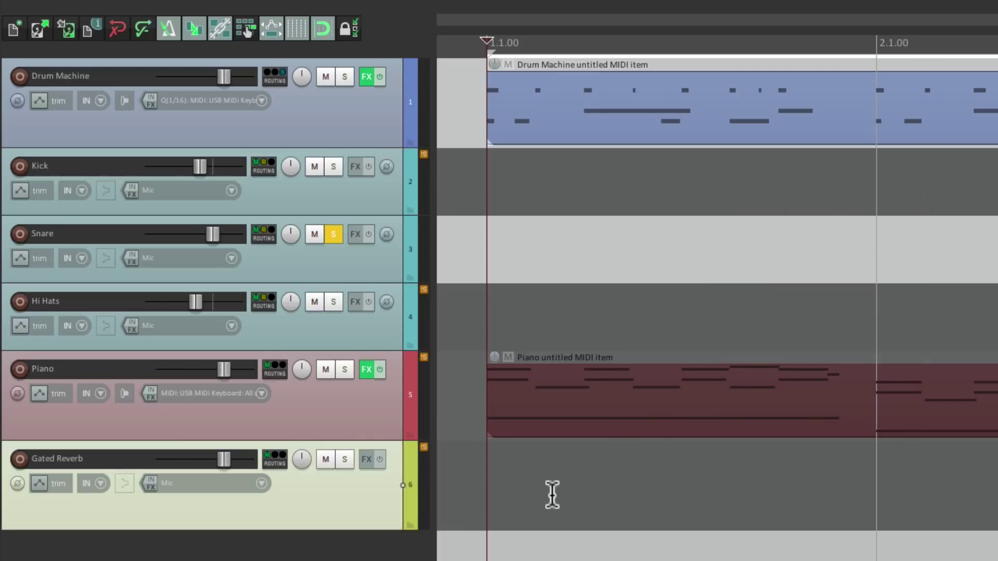
{"action": "left_click", "coordinate": [366, 459]}
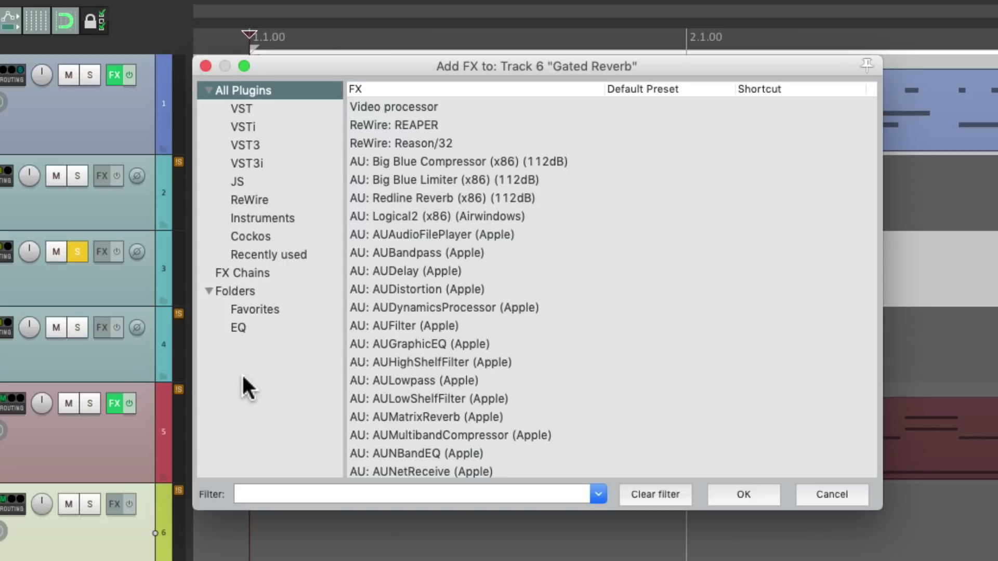
Load Cockos ReaVerbate on Gated Reverb with Wet at +0.0 dB and Dry at -inf
{"action": "left_click", "coordinate": [296, 230]}
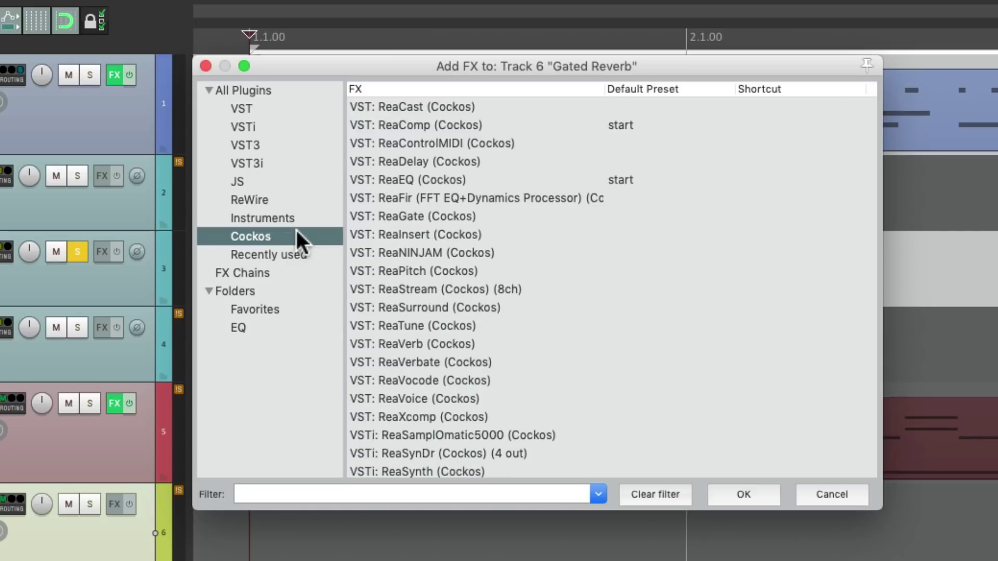
{"action": "left_click", "coordinate": [476, 362]}
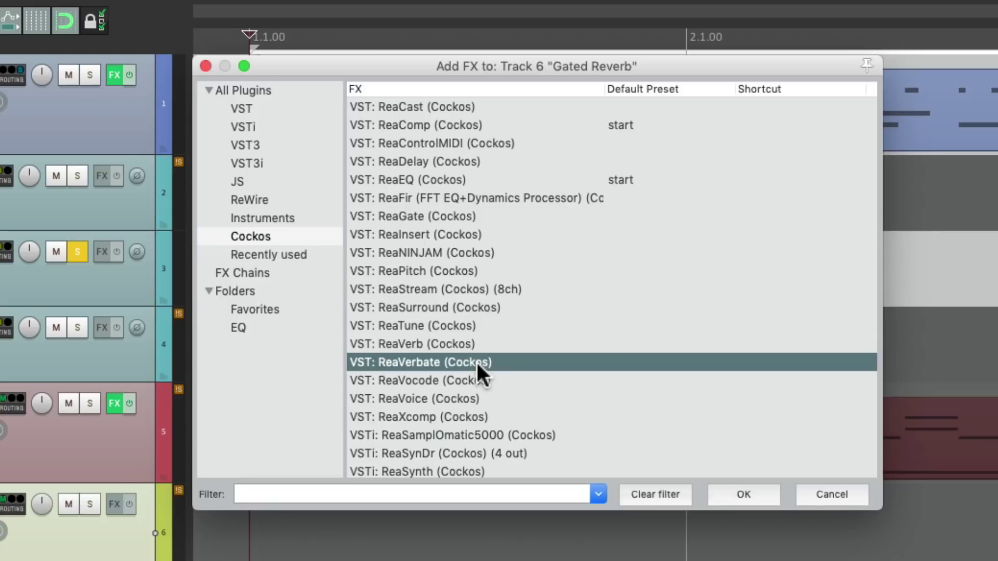
{"action": "double_click", "coordinate": [494, 360]}
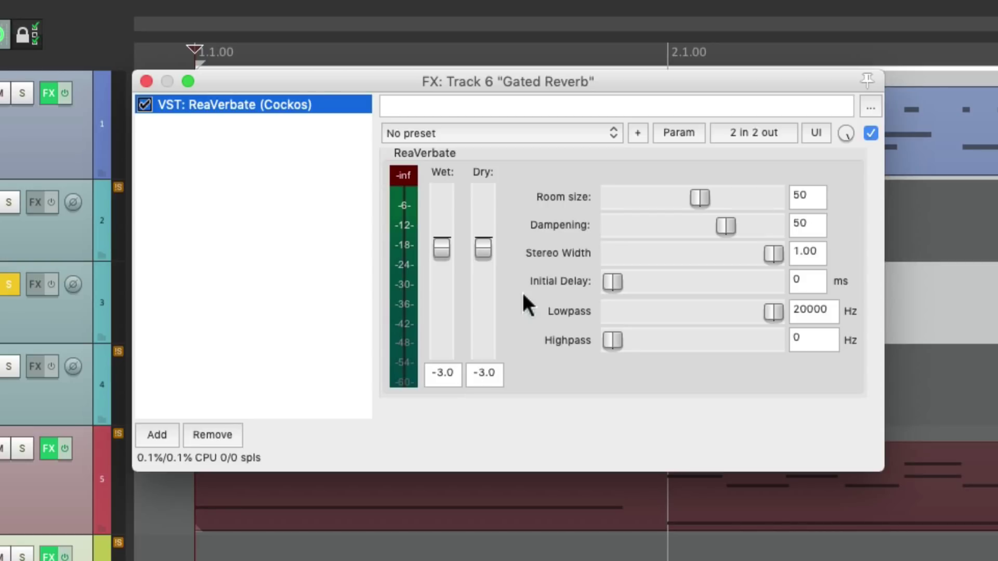
{"action": "left_click_drag", "start_coordinate": [478, 248], "coordinate": [480, 294]}
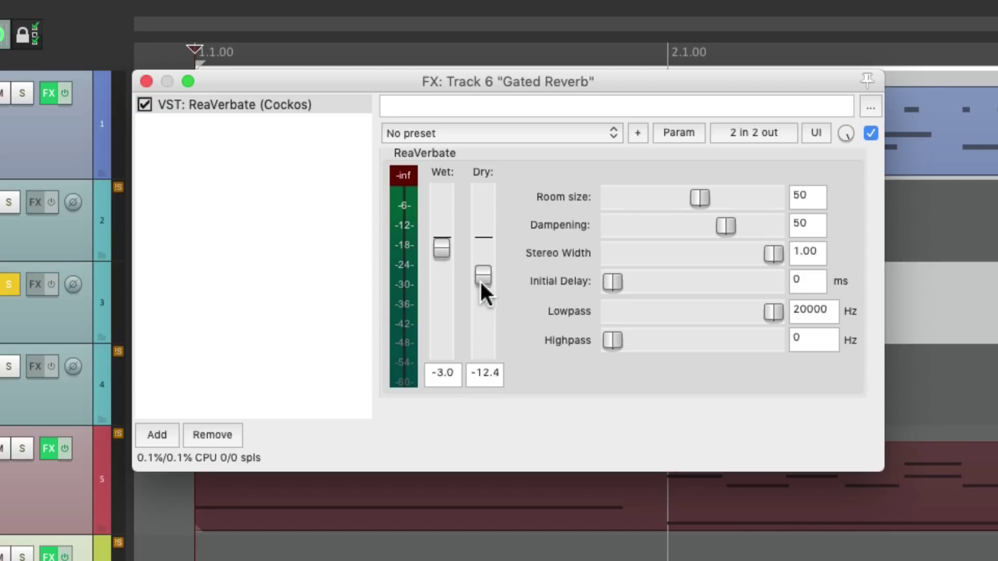
{"action": "double_click", "coordinate": [439, 249]}
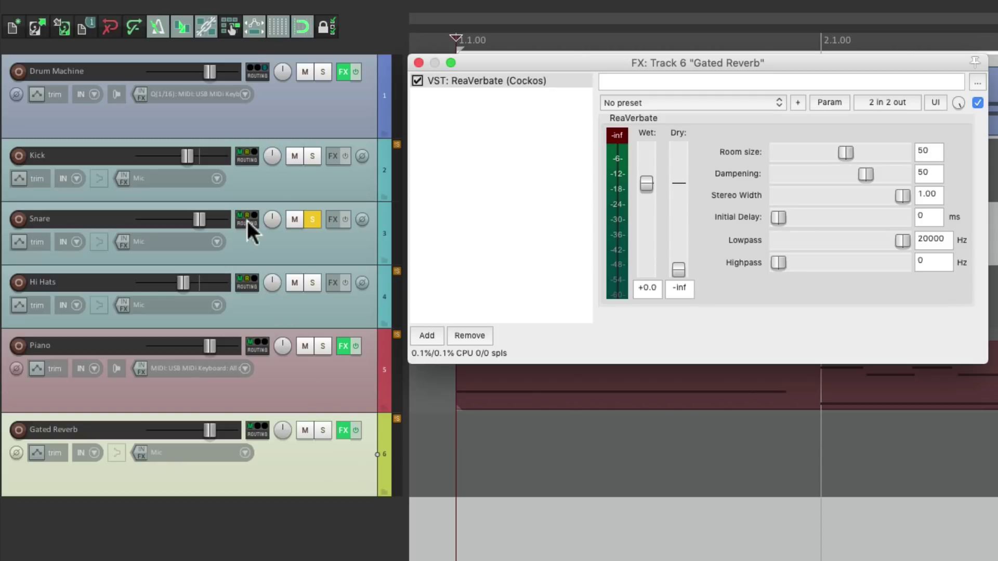
Create a send from Snare to Gated Reverb and lower the send level
{"action": "left_click_drag", "start_coordinate": [248, 220], "coordinate": [327, 469]}
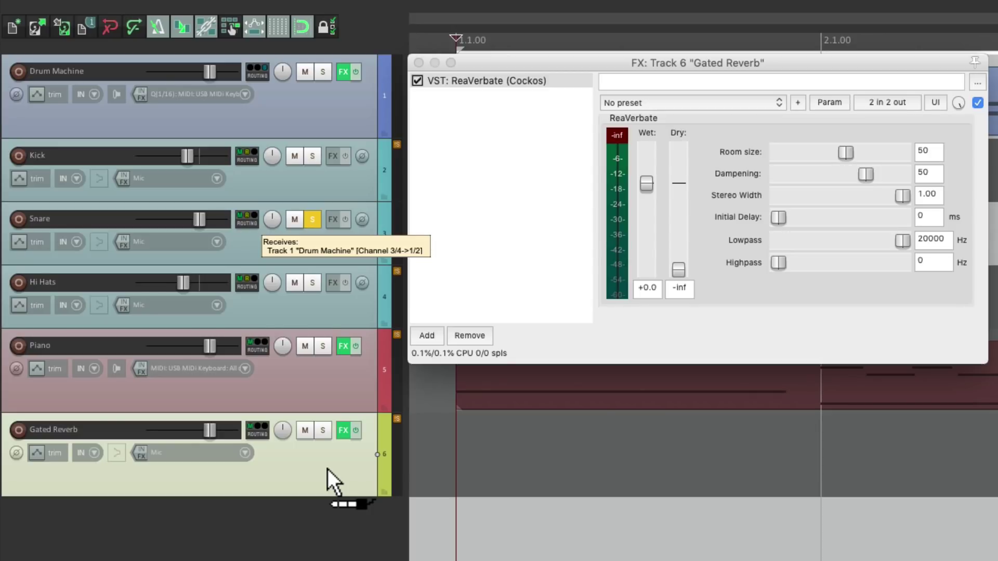
{"action": "left_click_drag", "start_coordinate": [327, 468], "coordinate": [328, 468]}
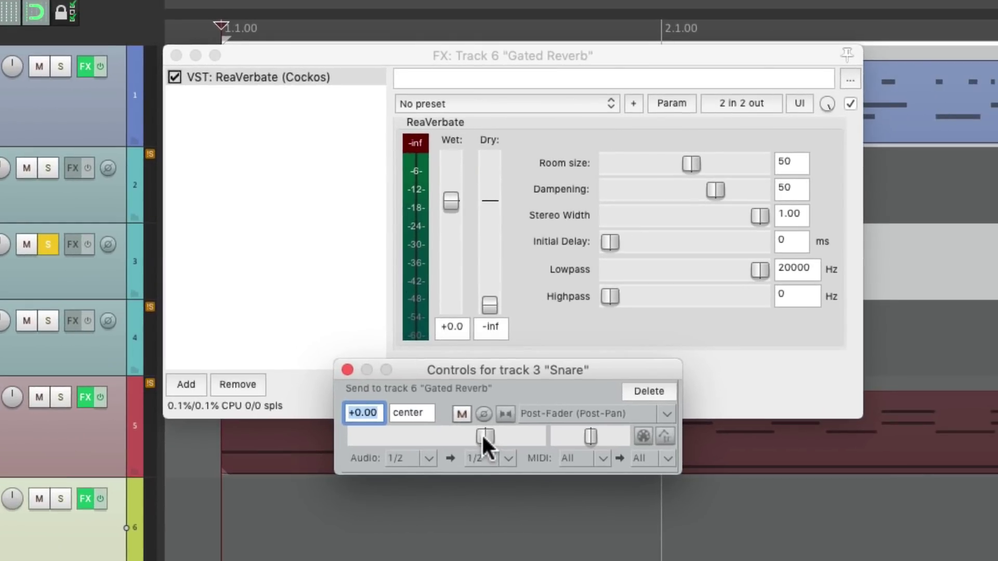
{"action": "left_click_drag", "start_coordinate": [475, 431], "coordinate": [454, 435]}
Close the snare send controls and raise ReaVerbate's room size to 85
{"action": "left_click", "coordinate": [347, 369]}
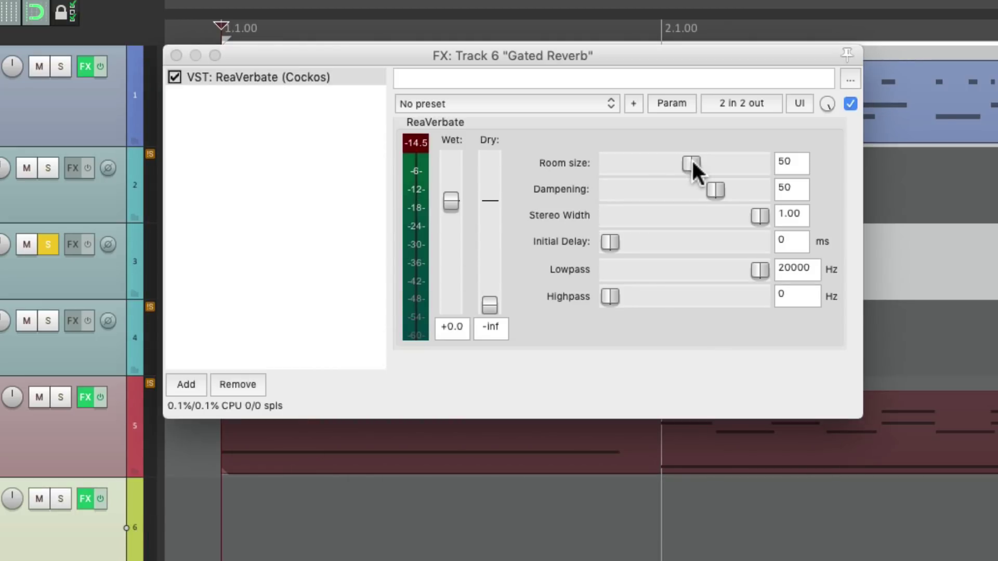
{"action": "left_click_drag", "start_coordinate": [691, 158], "coordinate": [744, 161]}
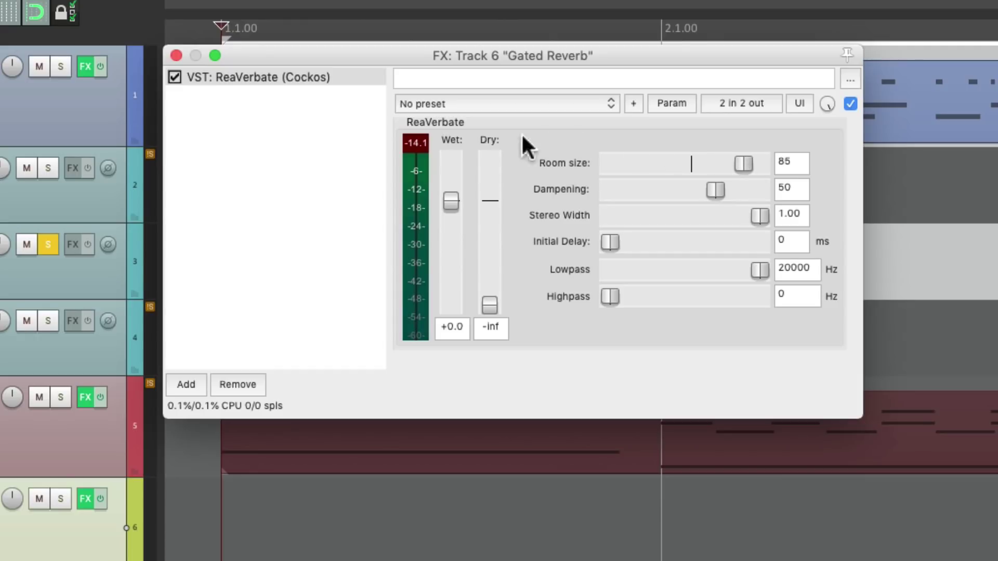
Add Cockos ReaGate after ReaVerbate on the Gated Reverb track
{"action": "double_click", "coordinate": [310, 185]}
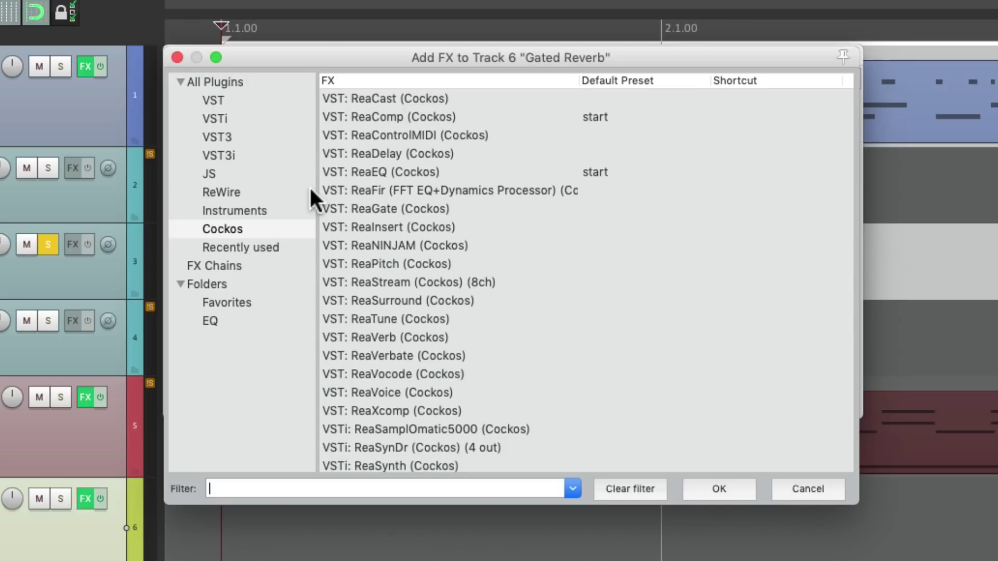
{"action": "left_click", "coordinate": [474, 210]}
{"action": "double_click", "coordinate": [468, 208]}
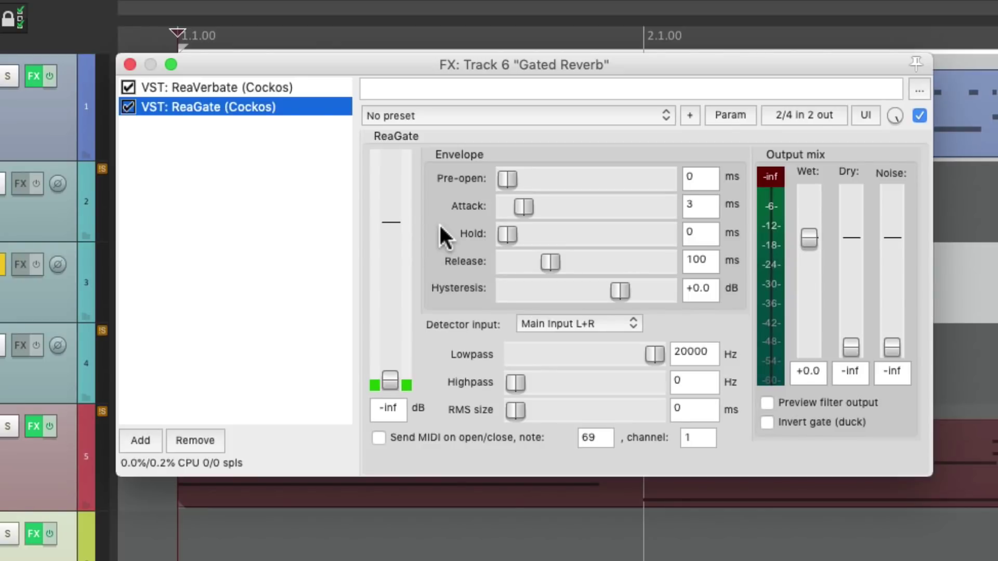
Raise the ReaGate threshold to -27.6 dB and set its release to 36 ms
{"action": "left_click", "coordinate": [387, 383]}
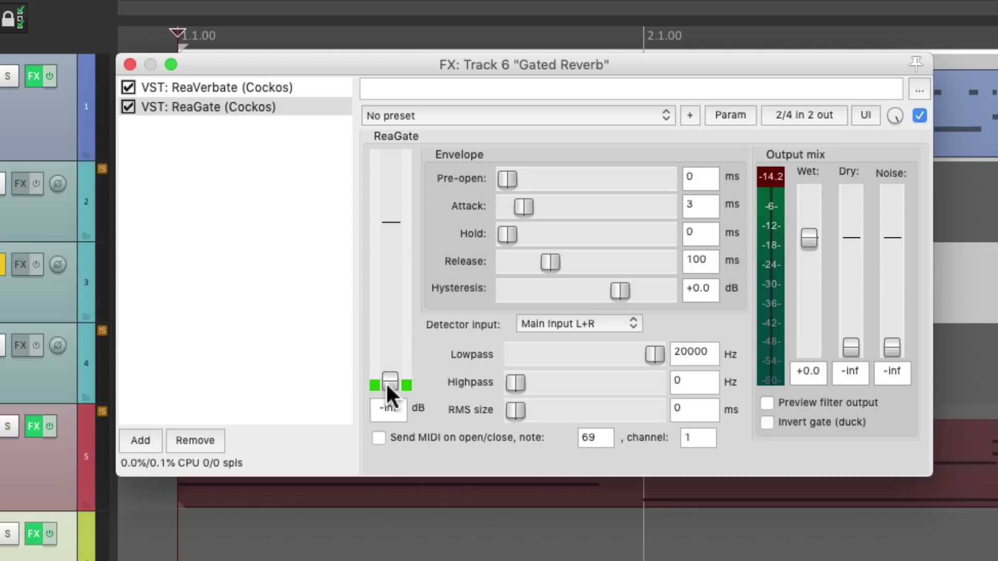
{"action": "left_click_drag", "start_coordinate": [386, 382], "coordinate": [382, 316]}
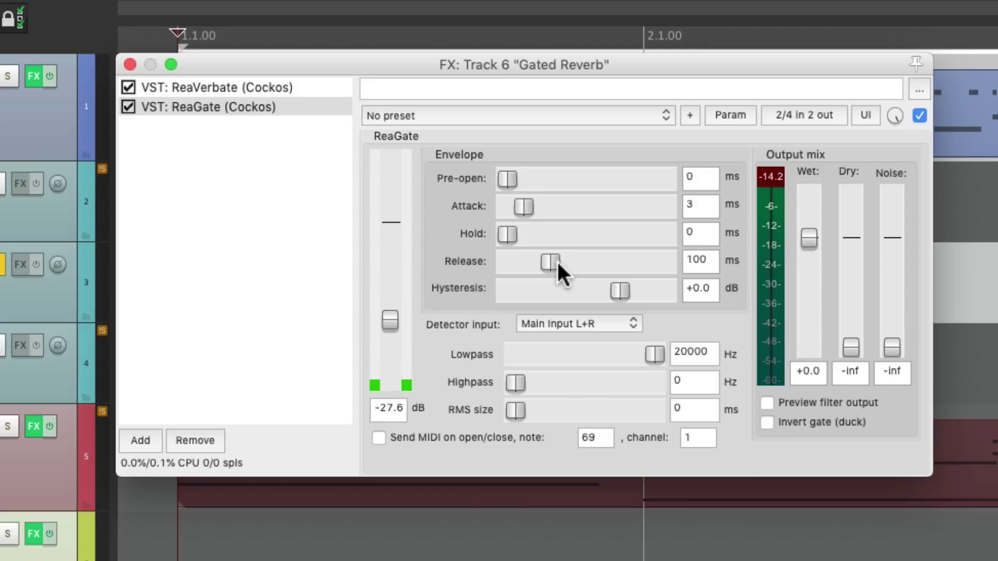
{"action": "left_click_drag", "start_coordinate": [551, 259], "coordinate": [521, 274]}
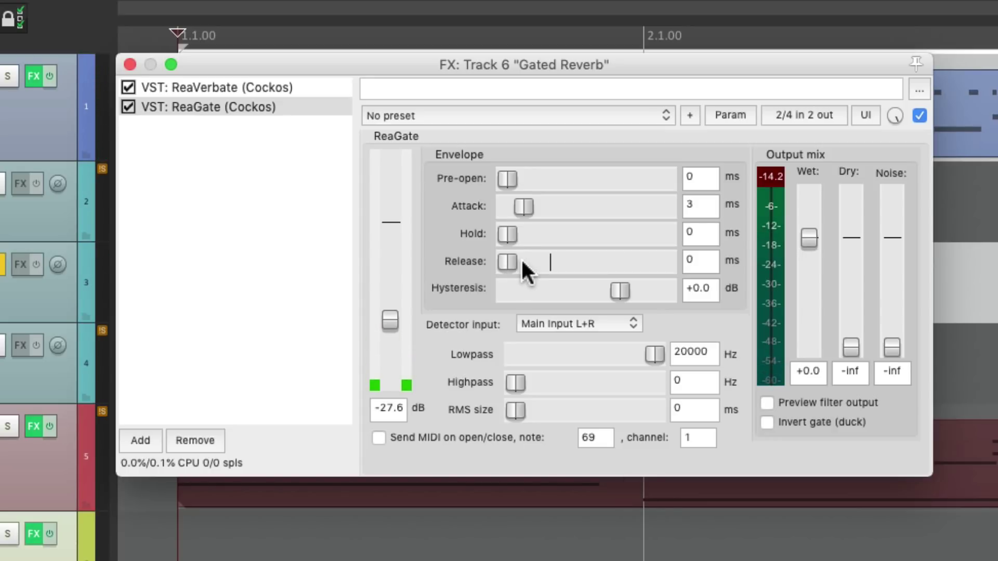
{"action": "left_click_drag", "start_coordinate": [508, 258], "coordinate": [466, 266]}
Play with Snare soloed and set ReaGate's hold to 43 ms
{"action": "key", "text": "space"}
{"action": "left_click_drag", "start_coordinate": [507, 235], "coordinate": [543, 234]}
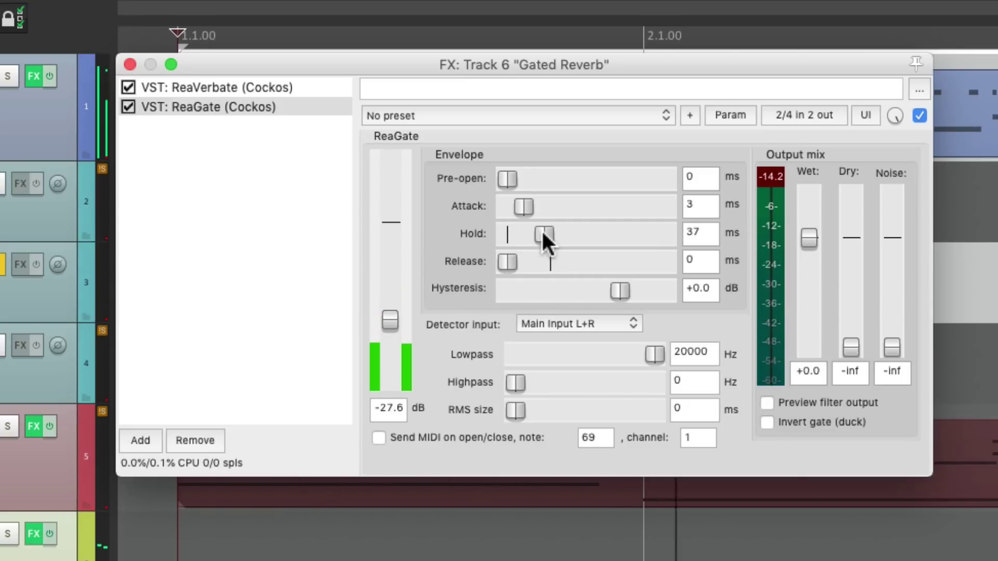
{"action": "left_click_drag", "start_coordinate": [542, 234], "coordinate": [544, 229]}
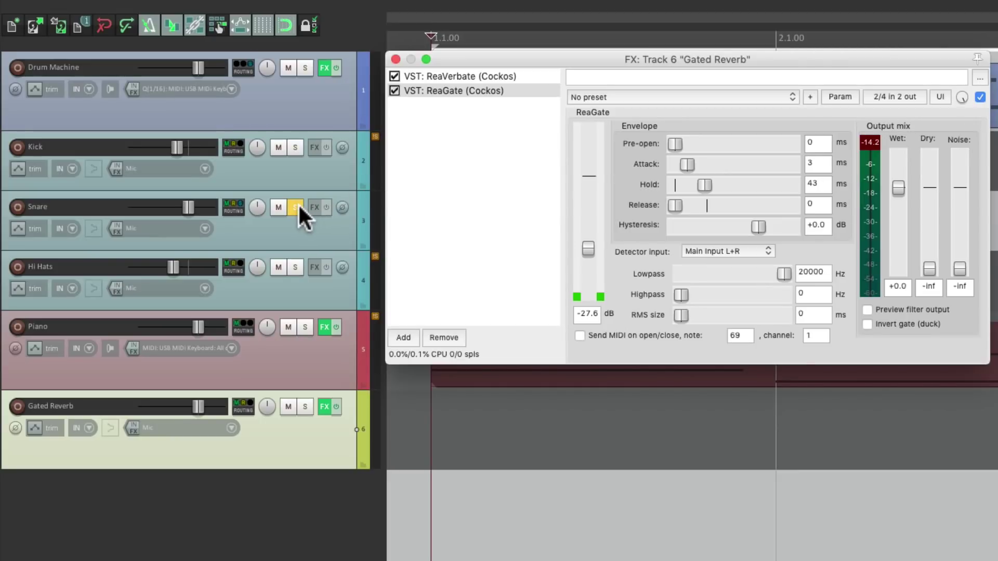
Unsolo Snare, mute Piano, and fine-tune ReaGate's hold to 41 ms during playback
{"action": "left_click", "coordinate": [296, 207]}
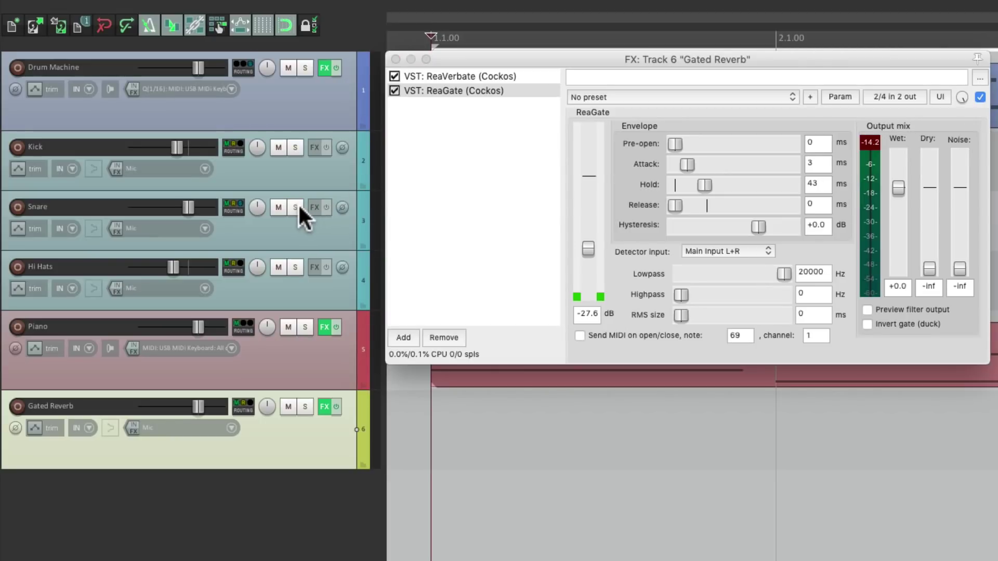
{"action": "left_click", "coordinate": [288, 327]}
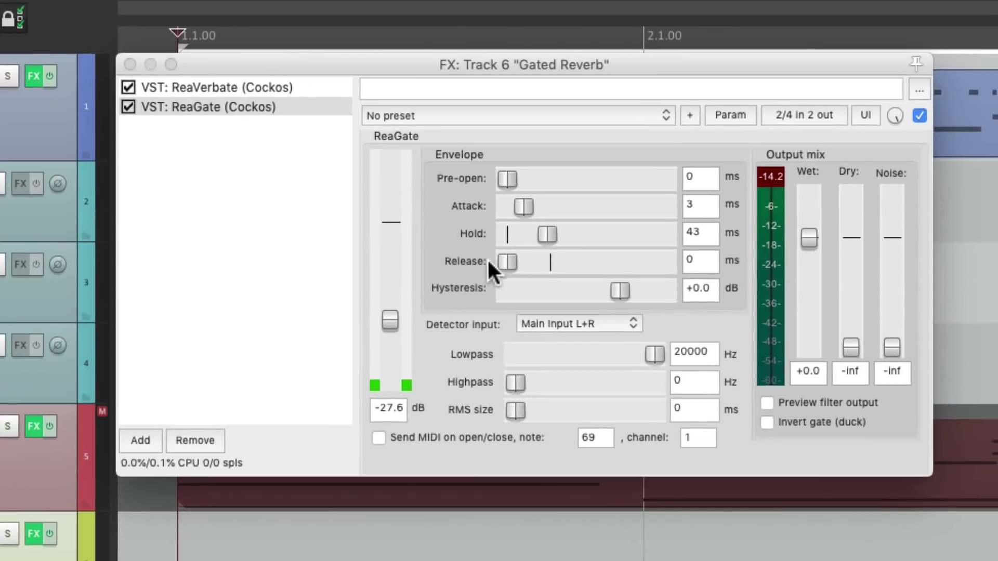
{"action": "key", "text": "space"}
{"action": "mouse_move", "coordinate": [546, 231]}
{"action": "left_mouse_down"}
{"action": "mouse_move", "coordinate": [528, 235]}
{"action": "mouse_move", "coordinate": [544, 232]}
{"action": "left_mouse_up"}
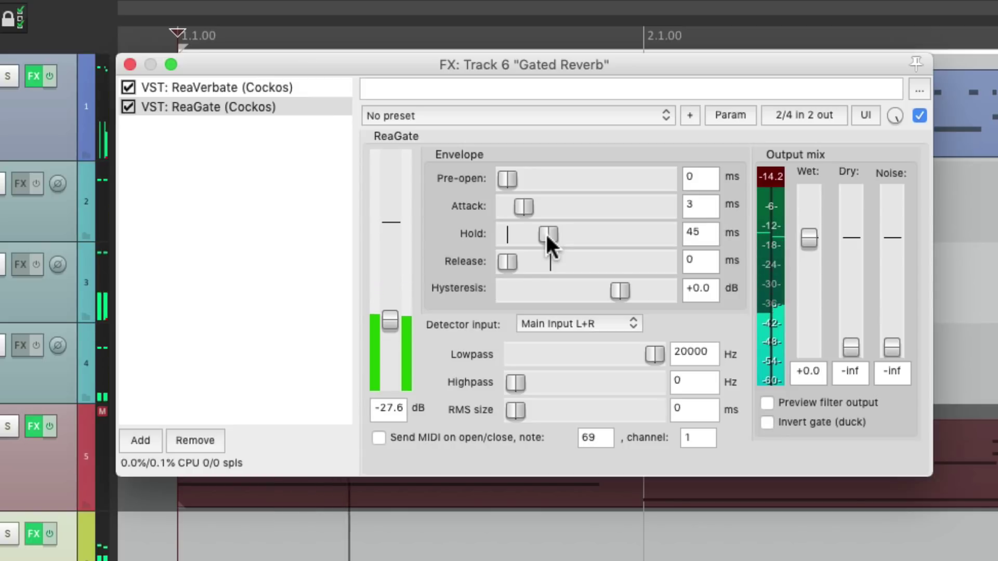
{"action": "left_click_drag", "start_coordinate": [544, 233], "coordinate": [542, 232]}
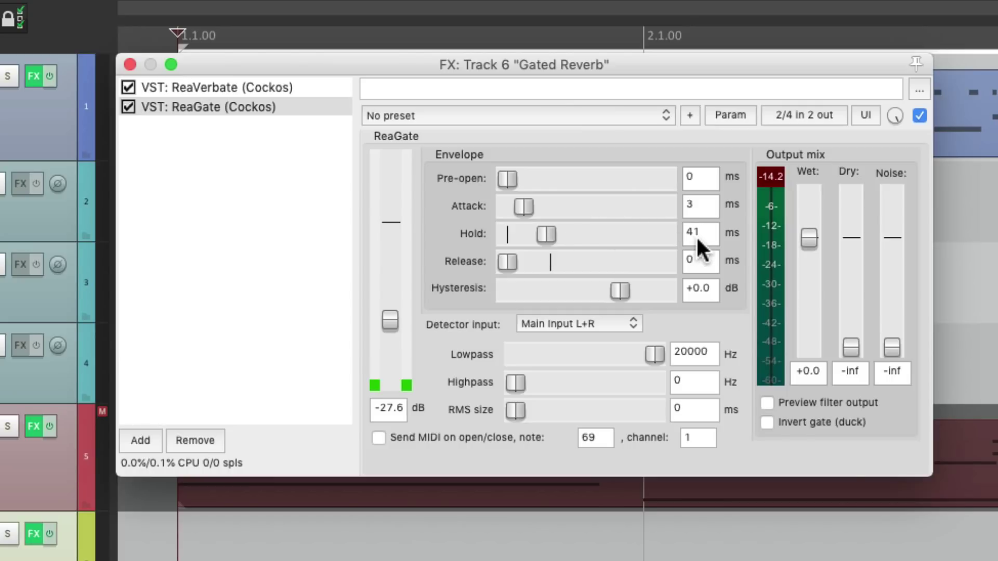
{"action": "mouse_move", "coordinate": [544, 228]}
{"action": "left_mouse_down"}
{"action": "mouse_move", "coordinate": [583, 229]}
{"action": "mouse_move", "coordinate": [544, 235]}
{"action": "left_mouse_up"}
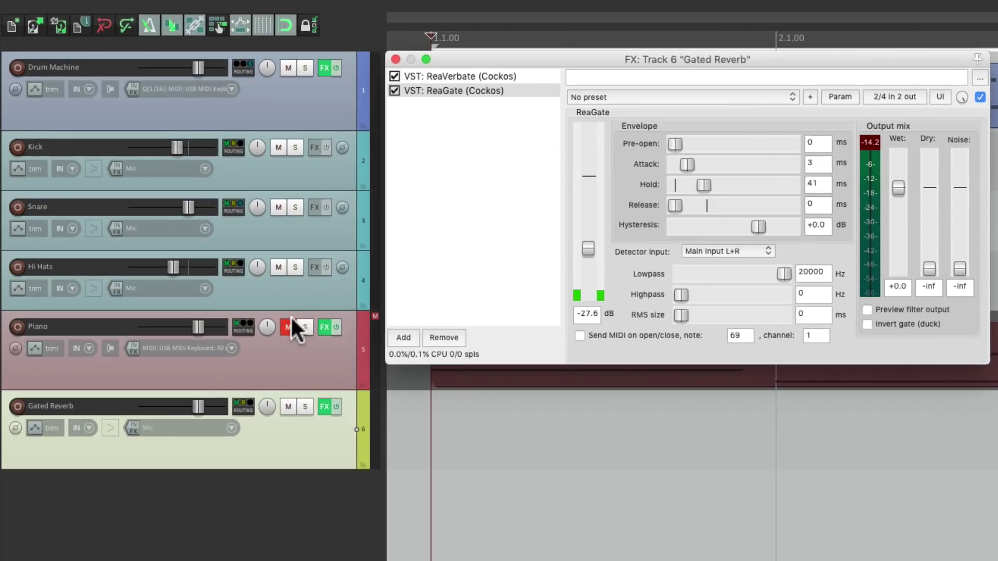
Unmute Piano and play the full mix with Gated Reverb muted, then unmuted
{"action": "left_click", "coordinate": [289, 327]}
{"action": "key", "text": "space"}
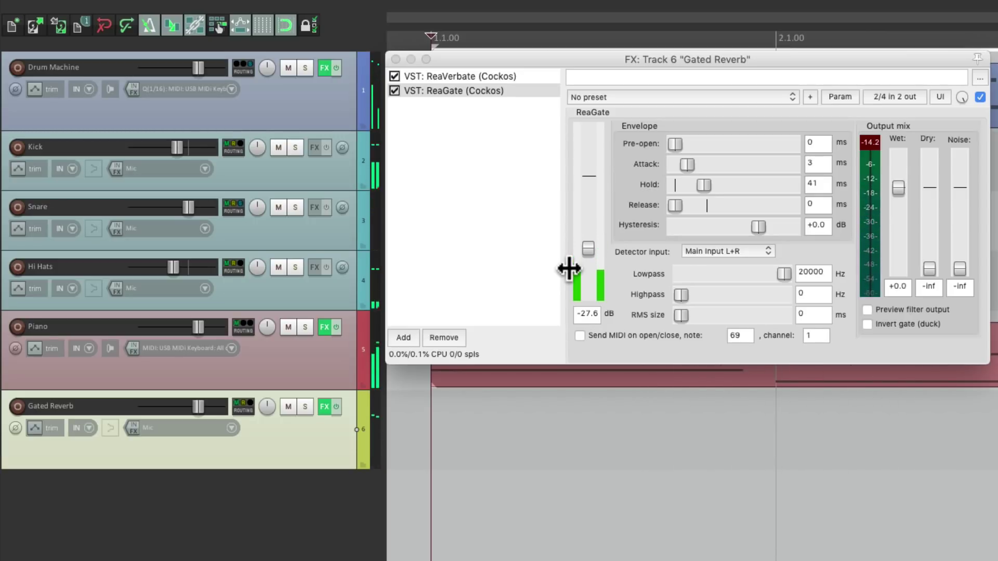
{"action": "left_click", "coordinate": [289, 407]}
{"action": "key", "text": "space"}
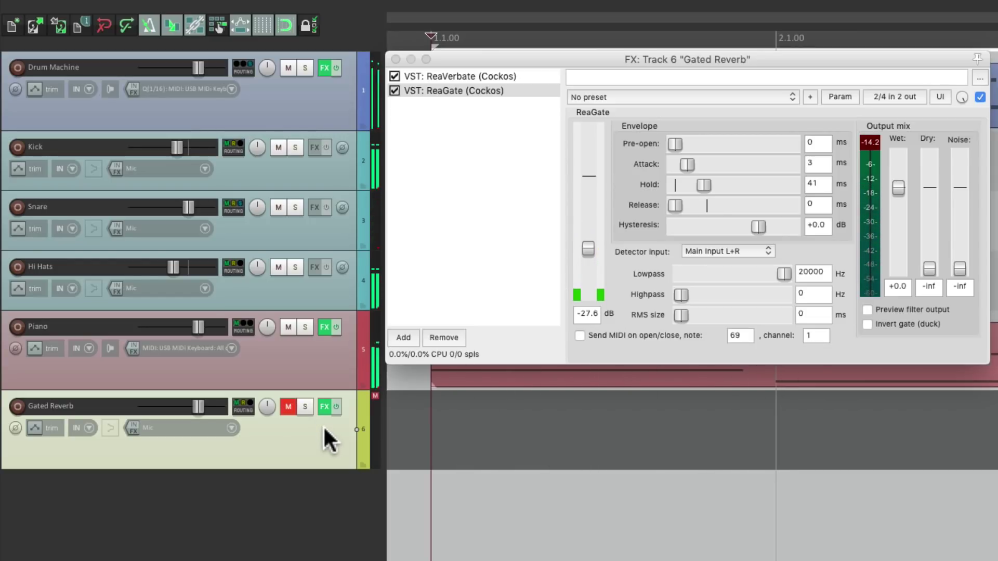
{"action": "left_click", "coordinate": [288, 408]}
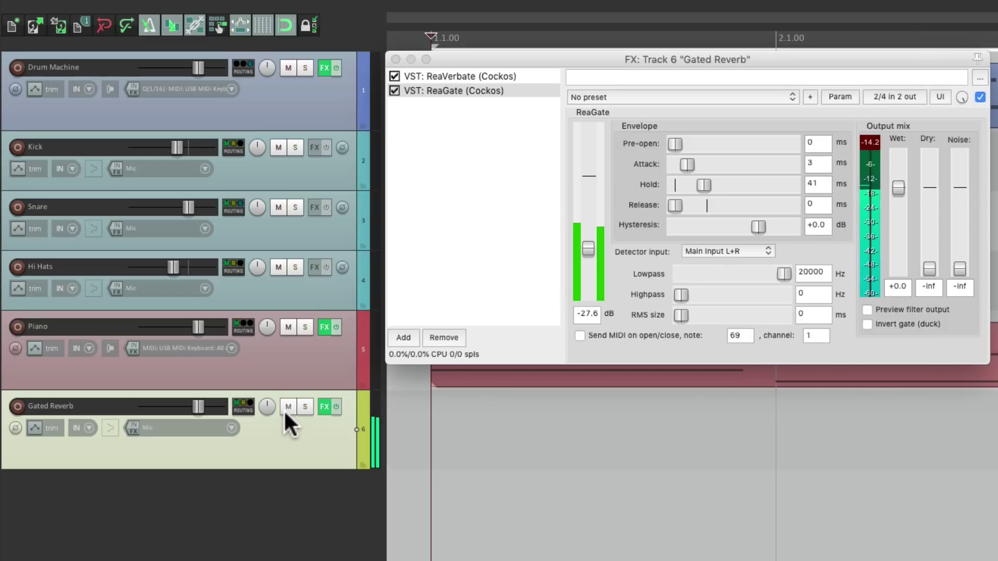
{"action": "key", "text": "space"}
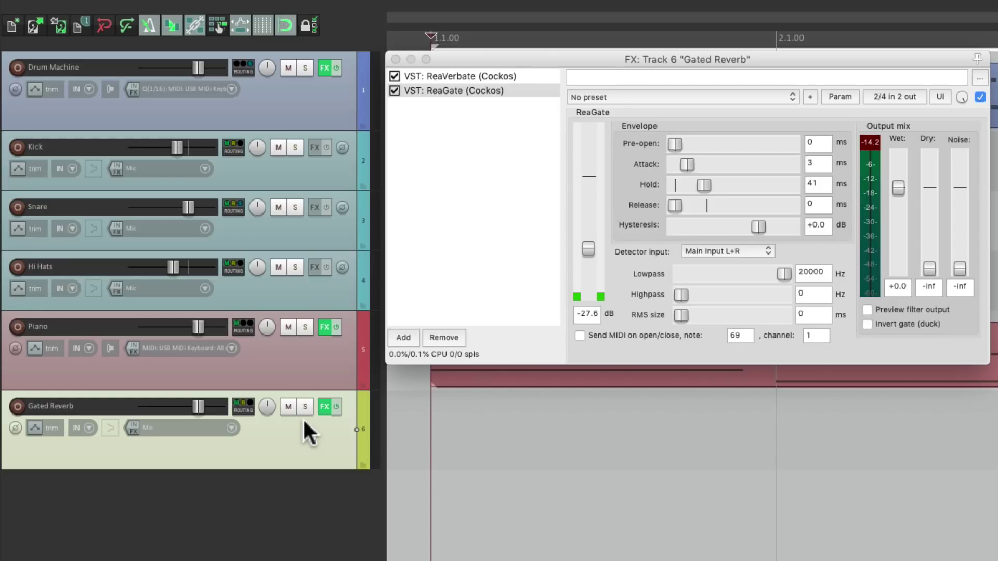
Close the effects window, mute Piano, and duplicate the Gated Reverb track
{"action": "left_click", "coordinate": [396, 59]}
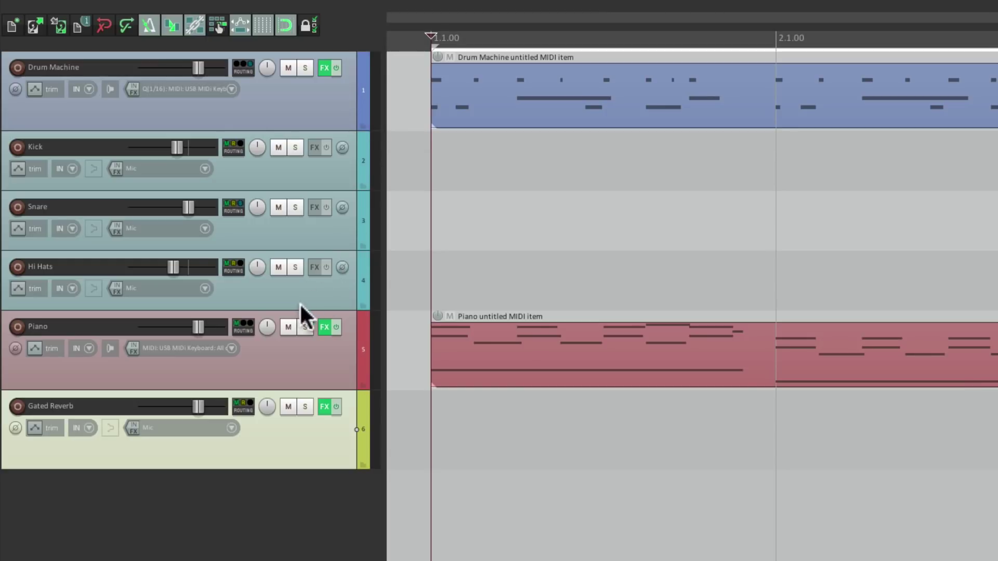
{"action": "left_click", "coordinate": [288, 327]}
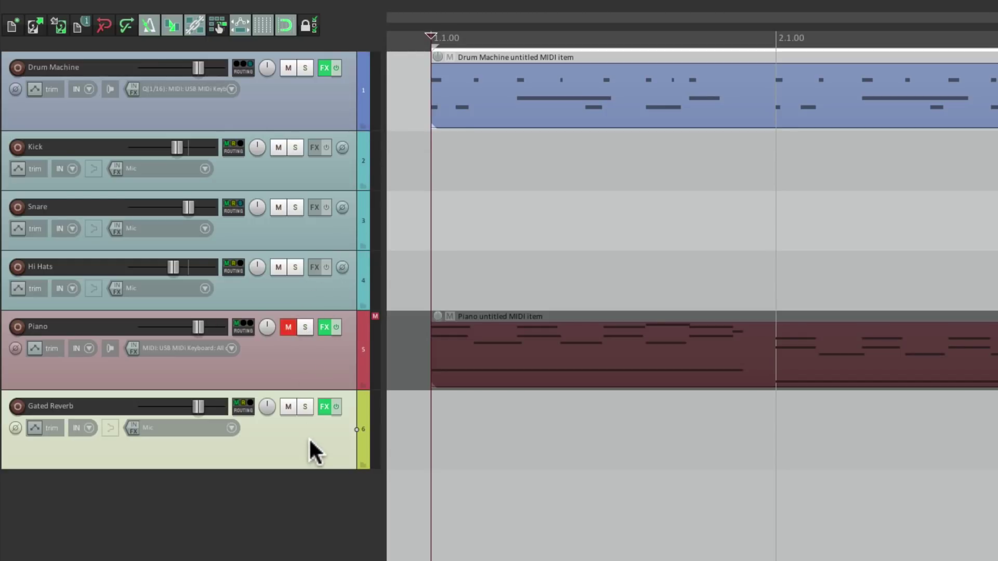
{"action": "key", "text": "ctrl+d"}
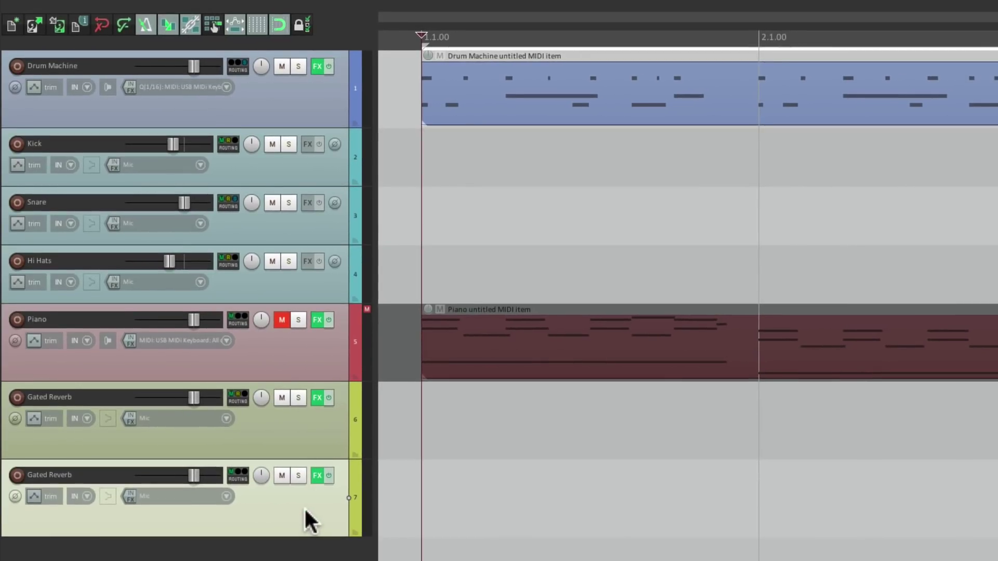
Solo Kick and send it to the duplicated reverb track at -12.24 dB, auditioning playback
{"action": "left_click", "coordinate": [289, 145]}
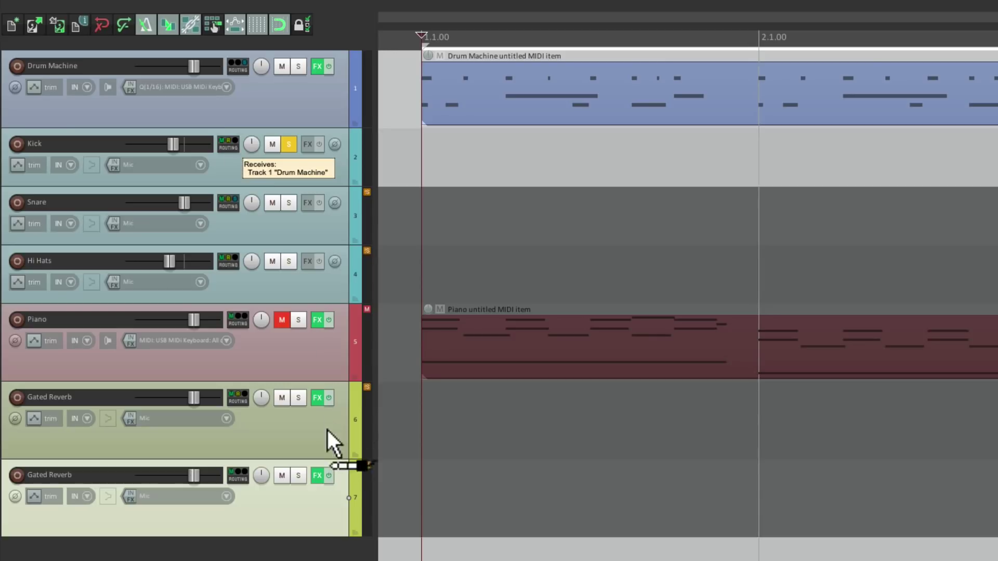
{"action": "left_click_drag", "start_coordinate": [326, 438], "coordinate": [316, 513]}
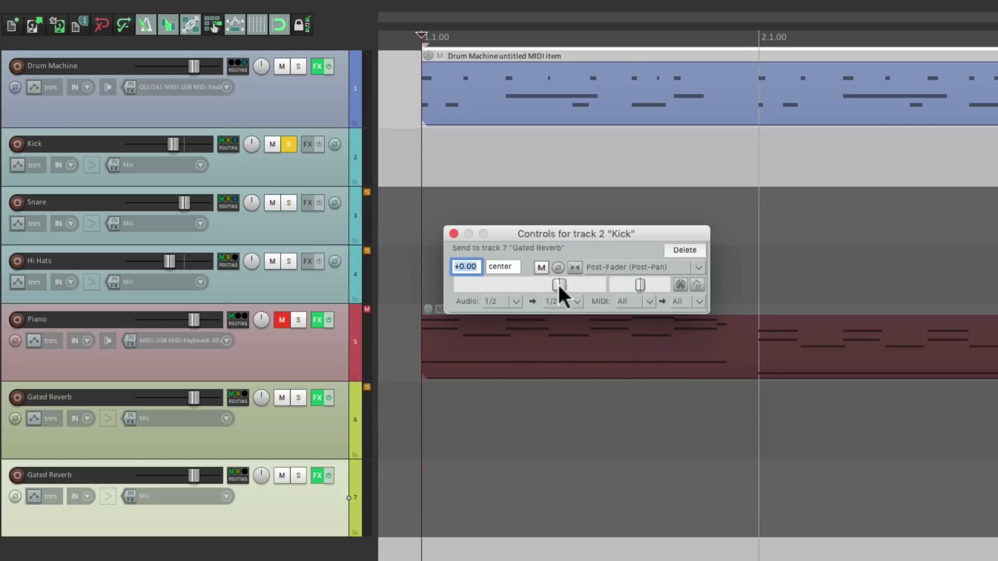
{"action": "left_click_drag", "start_coordinate": [557, 284], "coordinate": [526, 285]}
{"action": "key", "text": "space"}
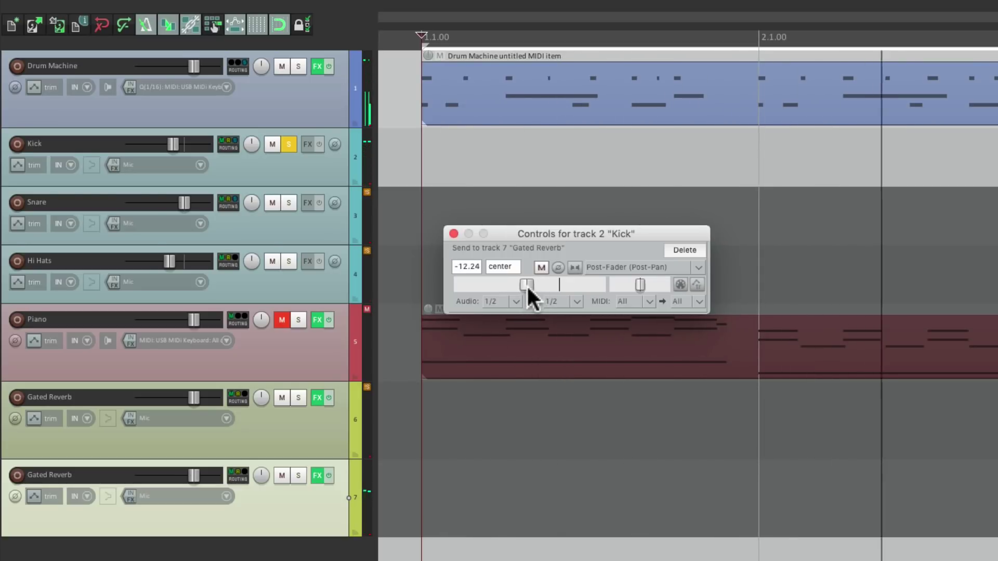
{"action": "left_click", "coordinate": [453, 233]}
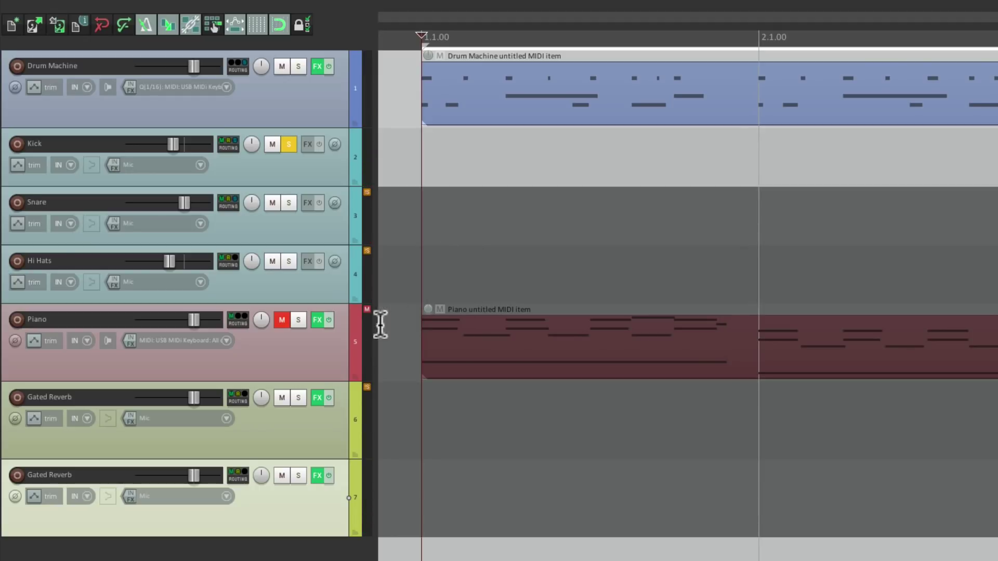
Set track 7's ReaGate to a -25.3 dB threshold, 8 ms release and 22 ms hold
{"action": "left_click", "coordinate": [316, 475]}
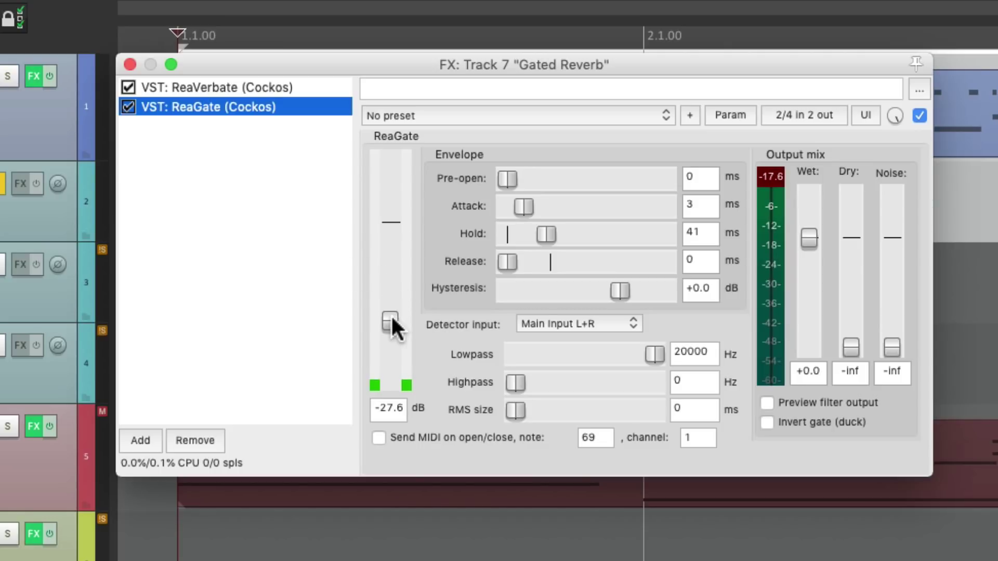
{"action": "left_click_drag", "start_coordinate": [391, 314], "coordinate": [391, 311]}
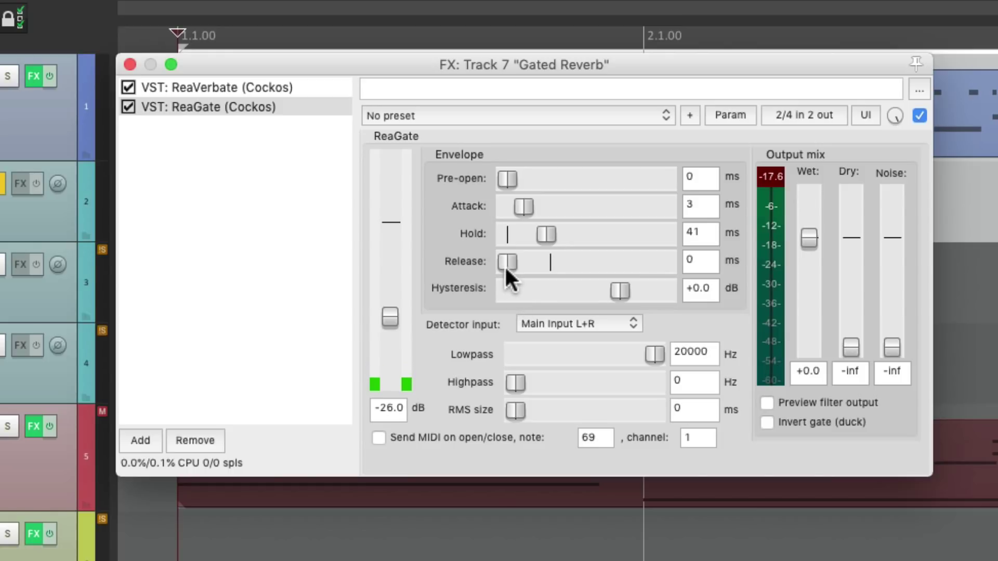
{"action": "left_click_drag", "start_coordinate": [514, 266], "coordinate": [526, 263]}
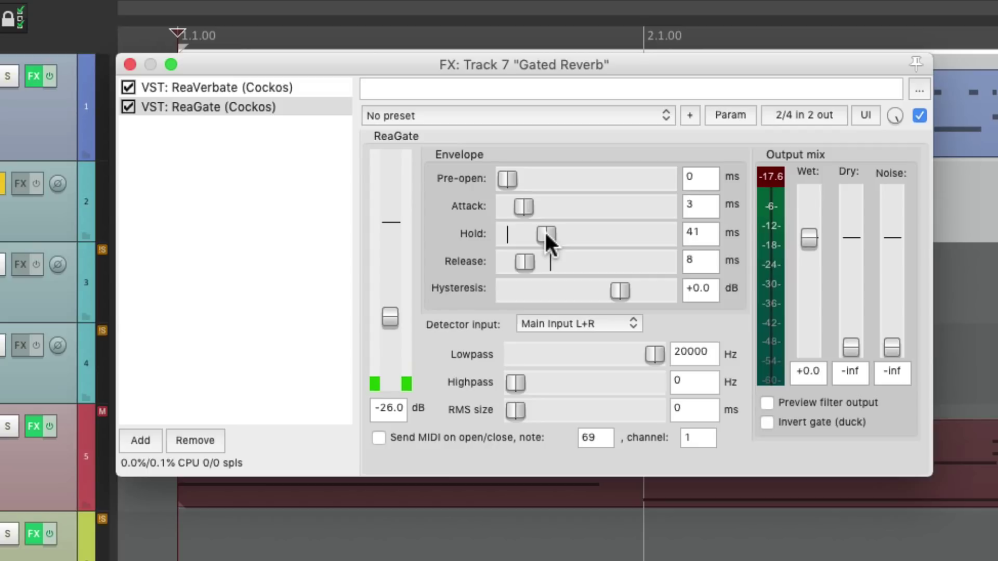
{"action": "left_click_drag", "start_coordinate": [545, 234], "coordinate": [536, 238]}
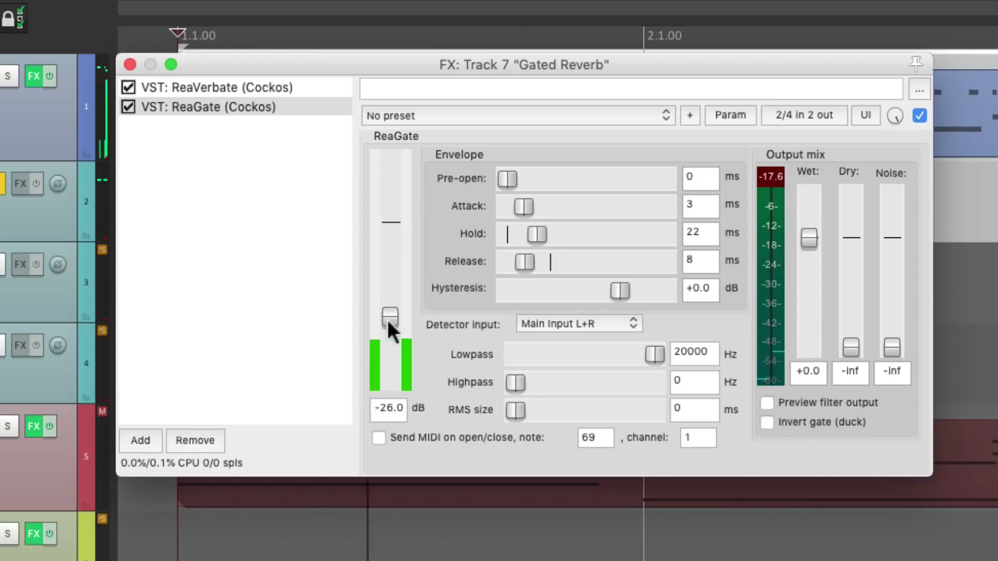
{"action": "left_click_drag", "start_coordinate": [387, 320], "coordinate": [388, 315]}
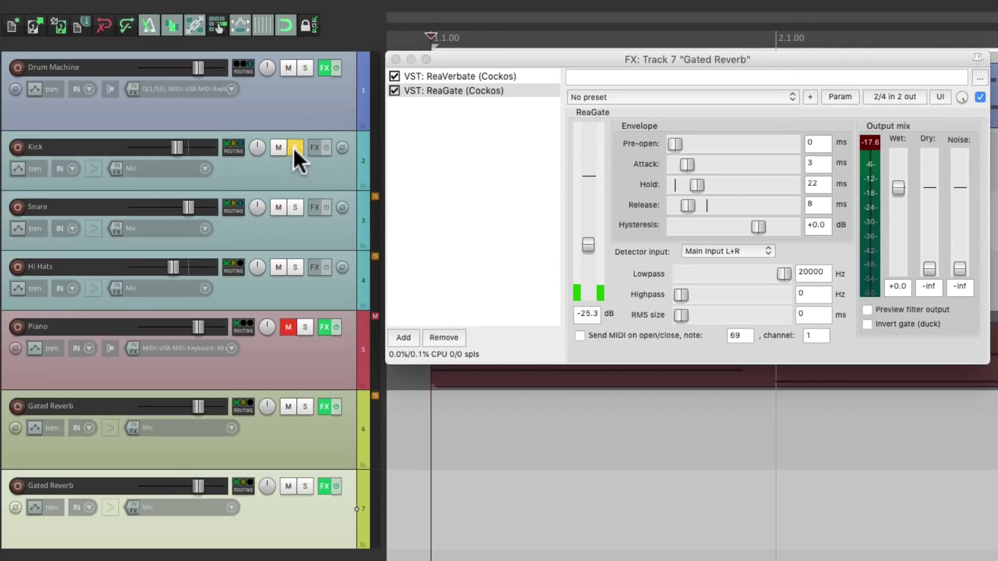
Unsolo the kick and A/B the second Gated Reverb track by muting and unmuting it
{"action": "left_click", "coordinate": [295, 148]}
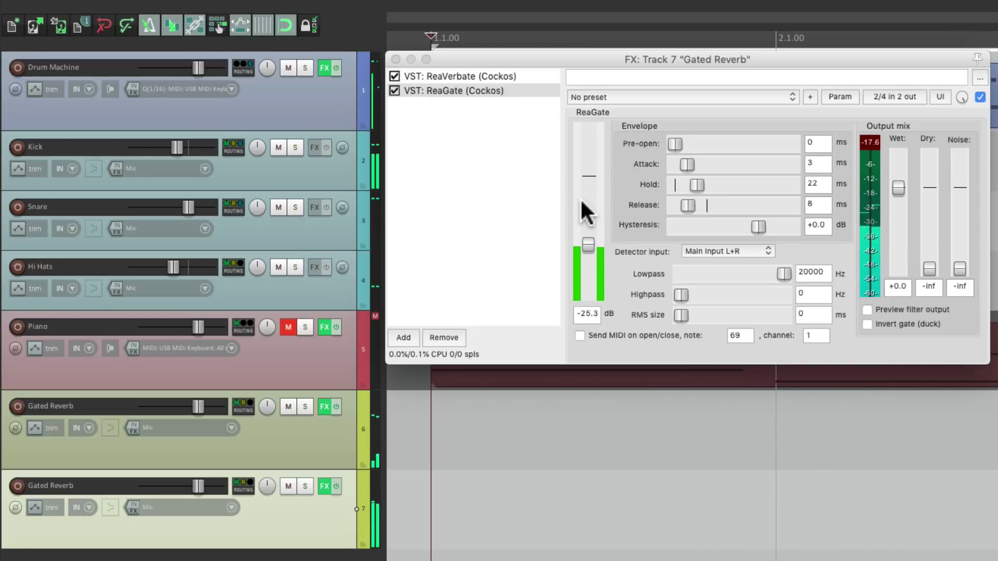
{"action": "left_click", "coordinate": [289, 484]}
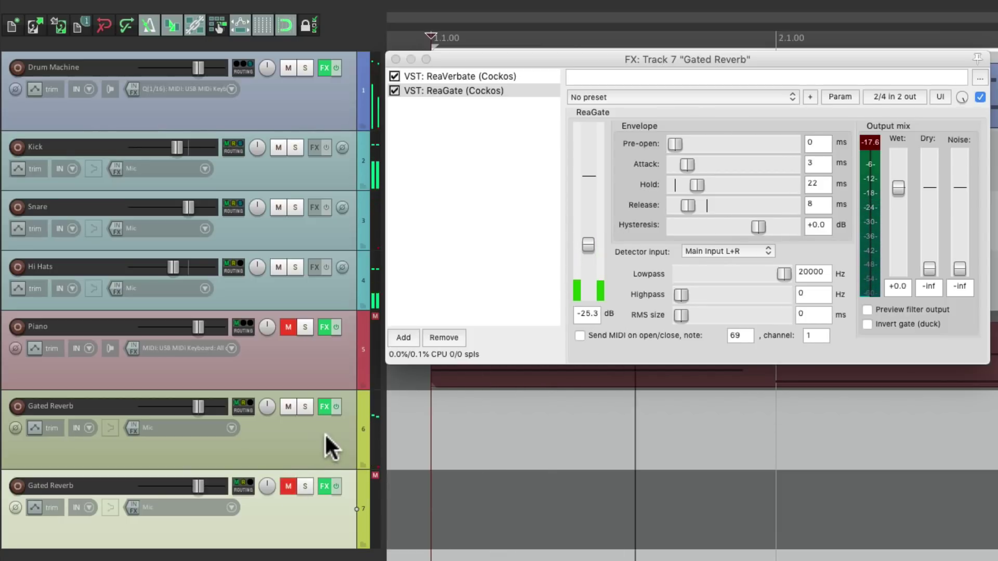
{"action": "left_click", "coordinate": [286, 483]}
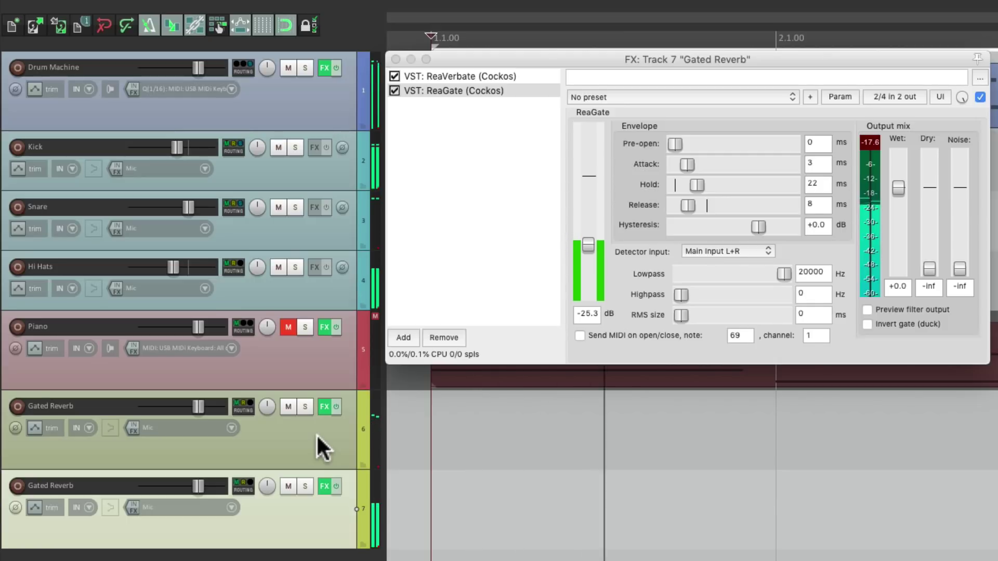
{"action": "key", "text": "space"}
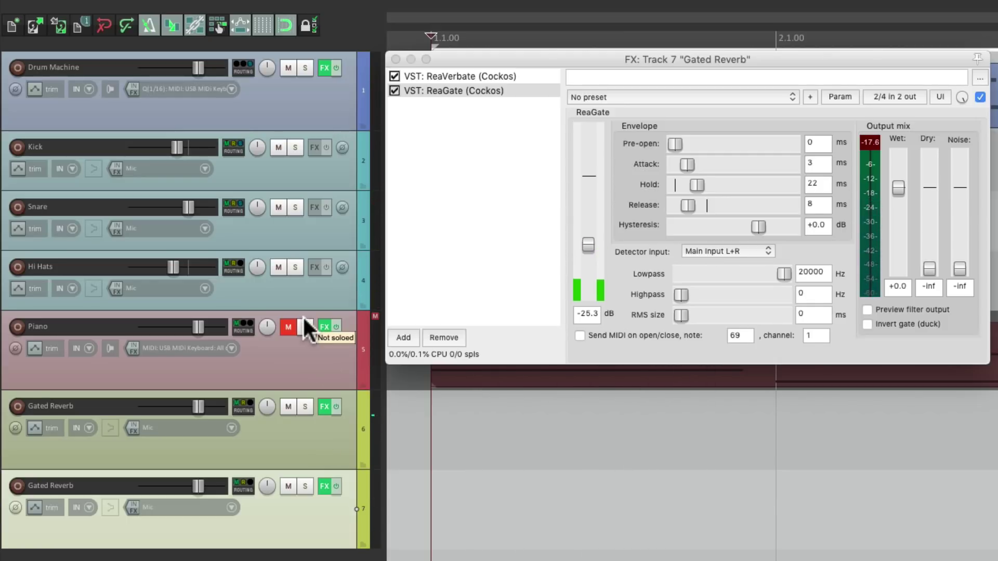
Unmute the Piano track and play the full mix with both gated reverbs
{"action": "left_click", "coordinate": [285, 326]}
{"action": "key", "text": "space"}
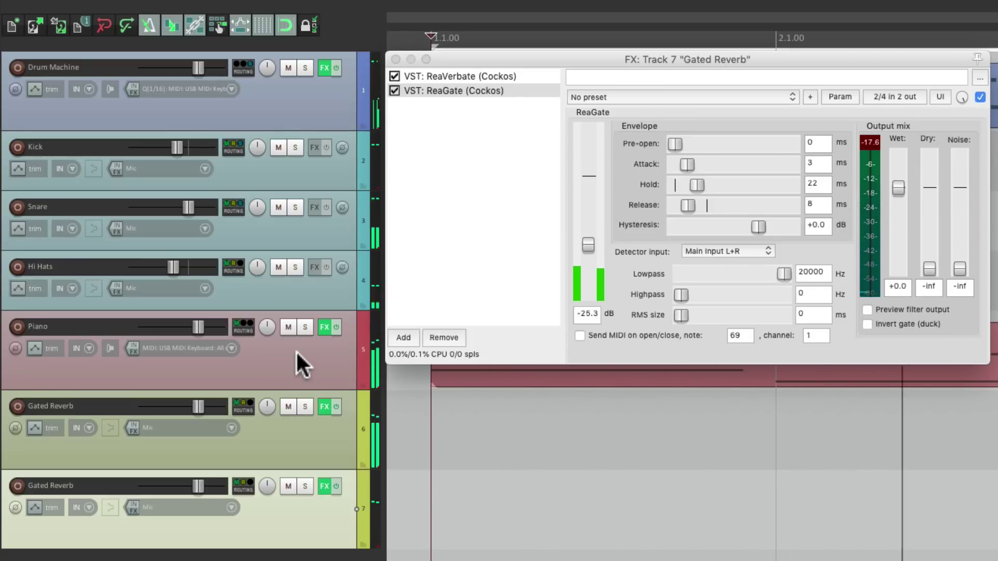
{"action": "key", "text": "space"}
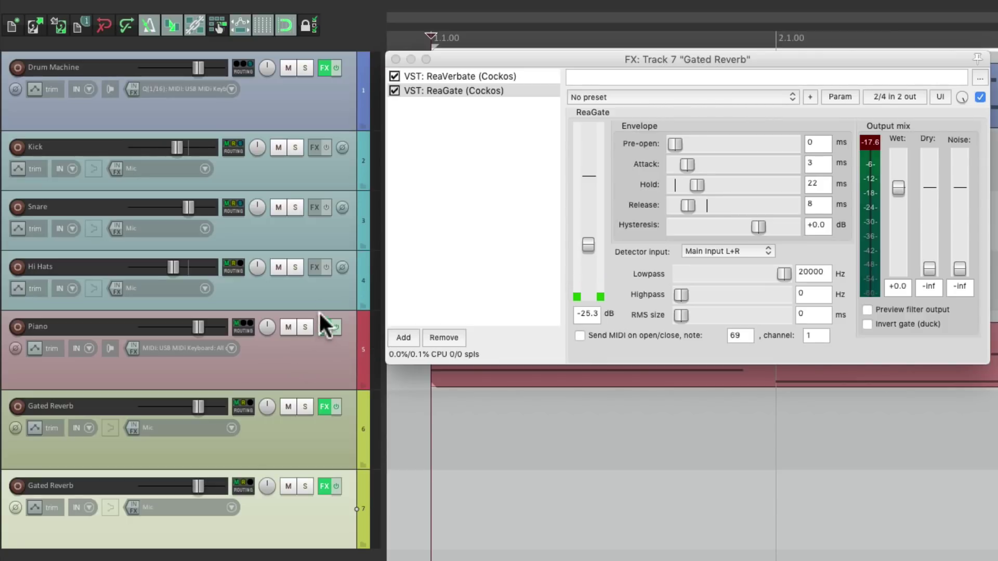
Duplicate the Gated Reverb track as a third return on track 8 and solo Hi Hats
{"action": "left_click", "coordinate": [395, 58]}
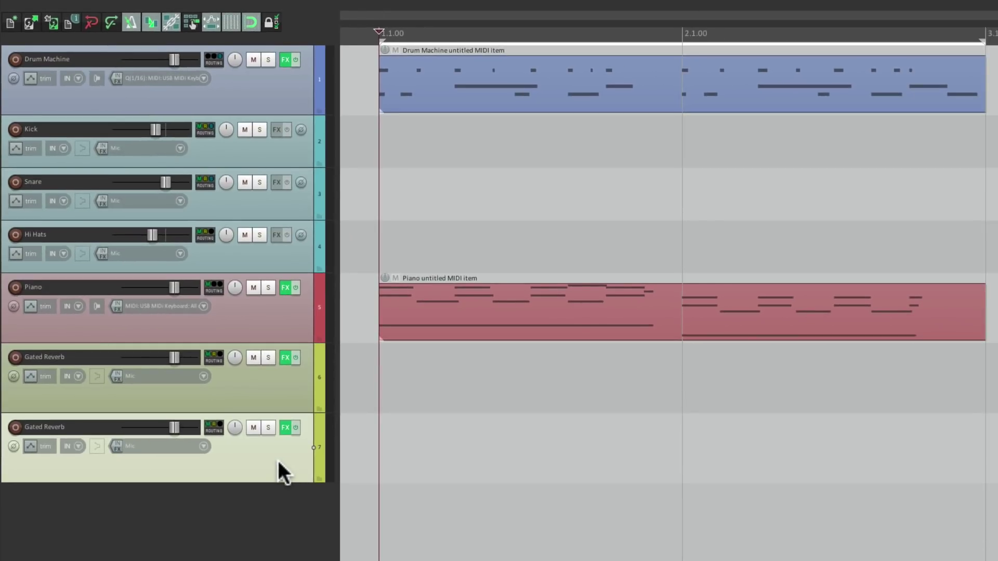
{"action": "key", "text": "ctrl+shift+d"}
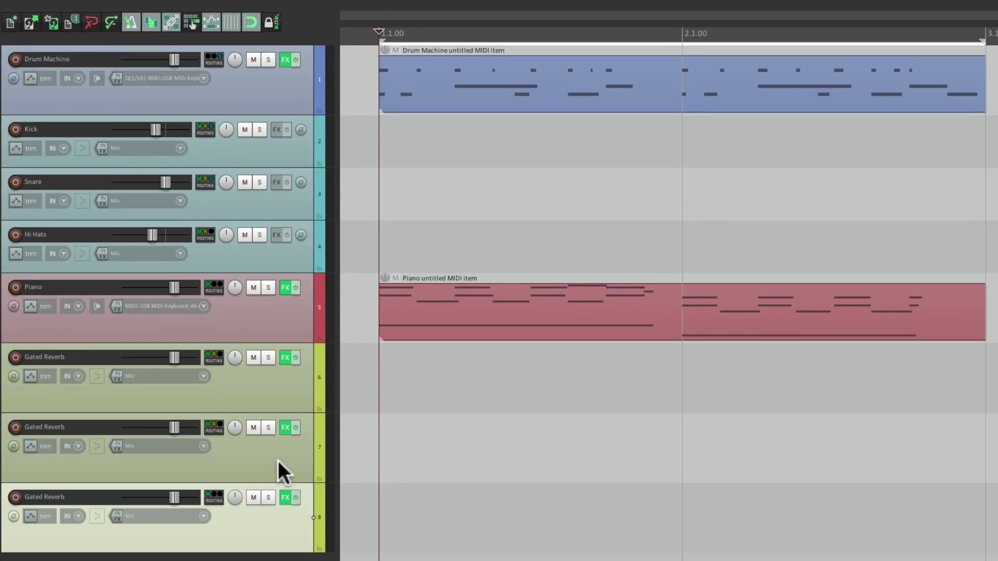
{"action": "left_click", "coordinate": [260, 235]}
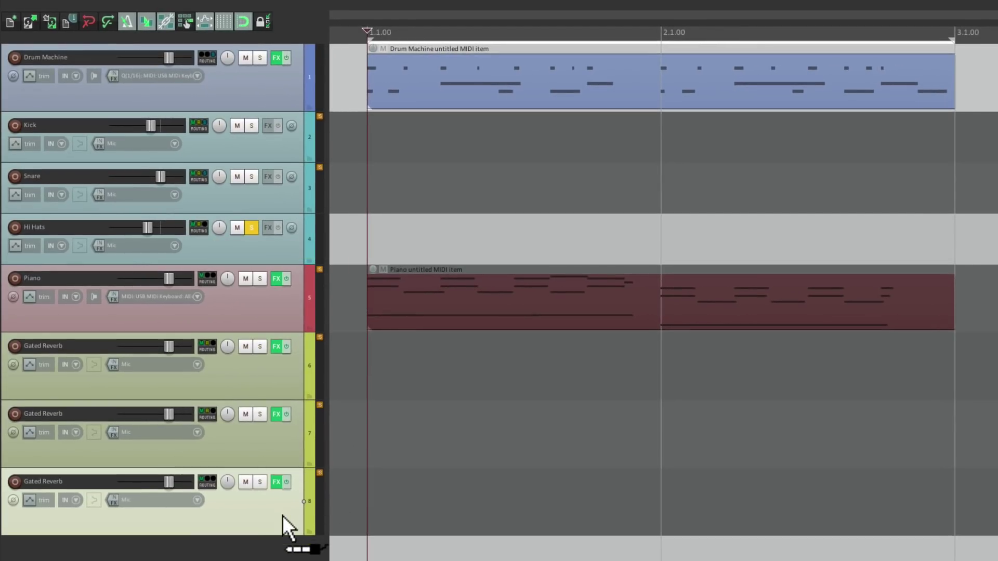
Send Hi Hats to Gated Reverb track 8 at -10.37 dB and audition it
{"action": "left_click_drag", "start_coordinate": [282, 516], "coordinate": [282, 514]}
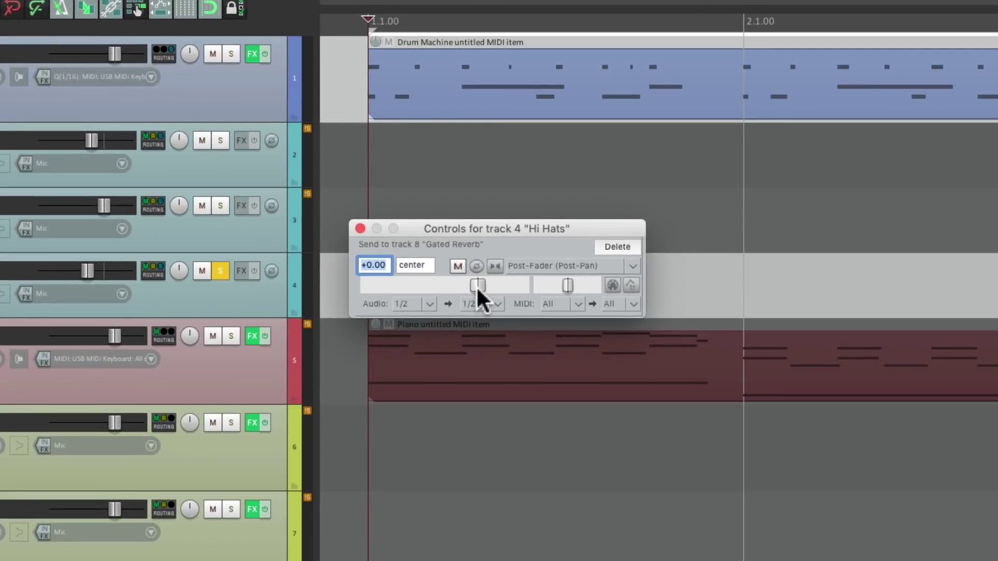
{"action": "left_click_drag", "start_coordinate": [476, 286], "coordinate": [443, 285]}
{"action": "key", "text": "space"}
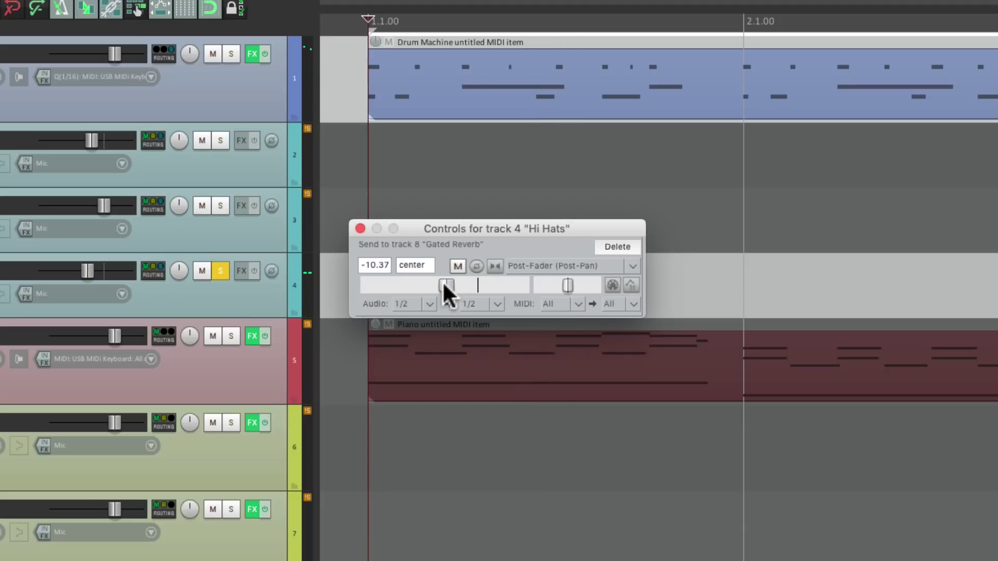
{"action": "left_click", "coordinate": [360, 229]}
Drop track 8's ReaGate threshold to about -46.6 dB, also trying a longer hold
{"action": "left_click", "coordinate": [294, 504]}
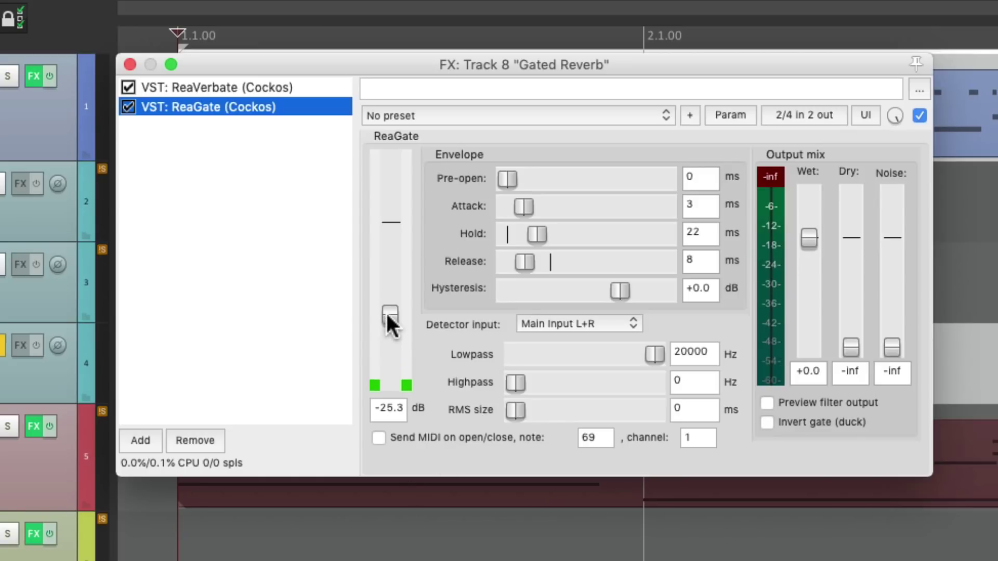
{"action": "left_click_drag", "start_coordinate": [386, 310], "coordinate": [389, 354]}
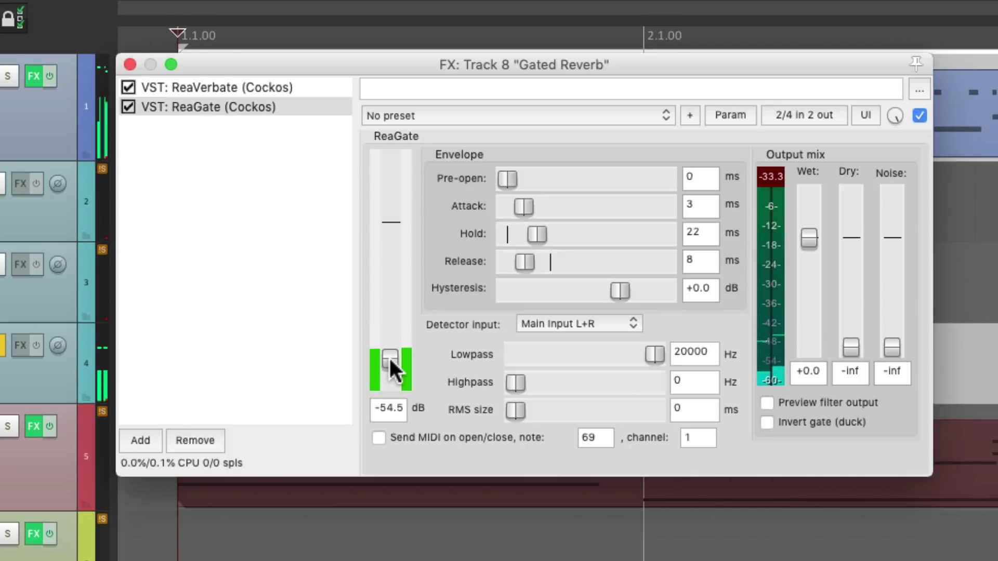
{"action": "left_click_drag", "start_coordinate": [389, 356], "coordinate": [388, 350]}
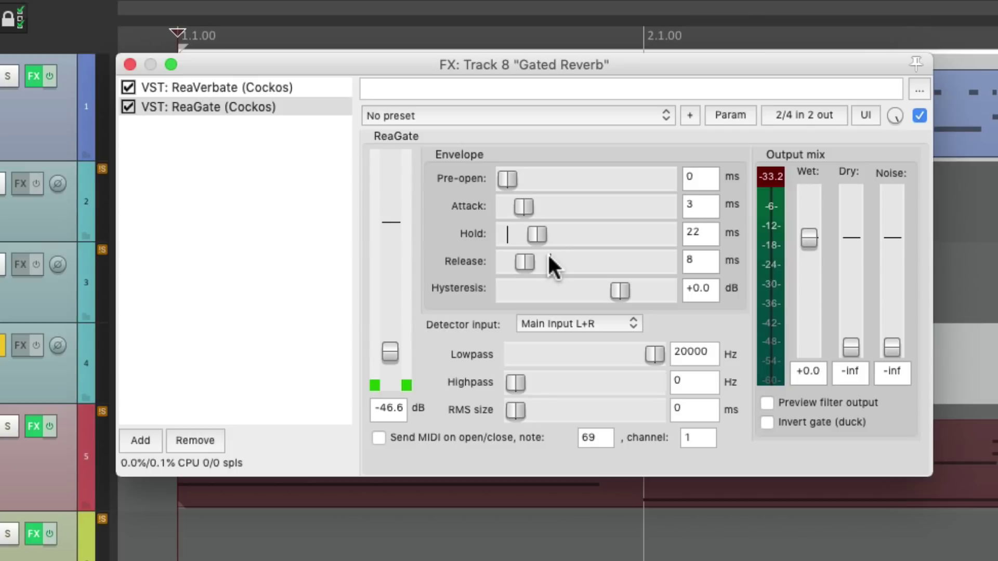
{"action": "left_click_drag", "start_coordinate": [534, 229], "coordinate": [527, 265]}
With Piano muted, compare playback with the hi-hat gated reverb track muted and unmuted
{"action": "left_click", "coordinate": [130, 65]}
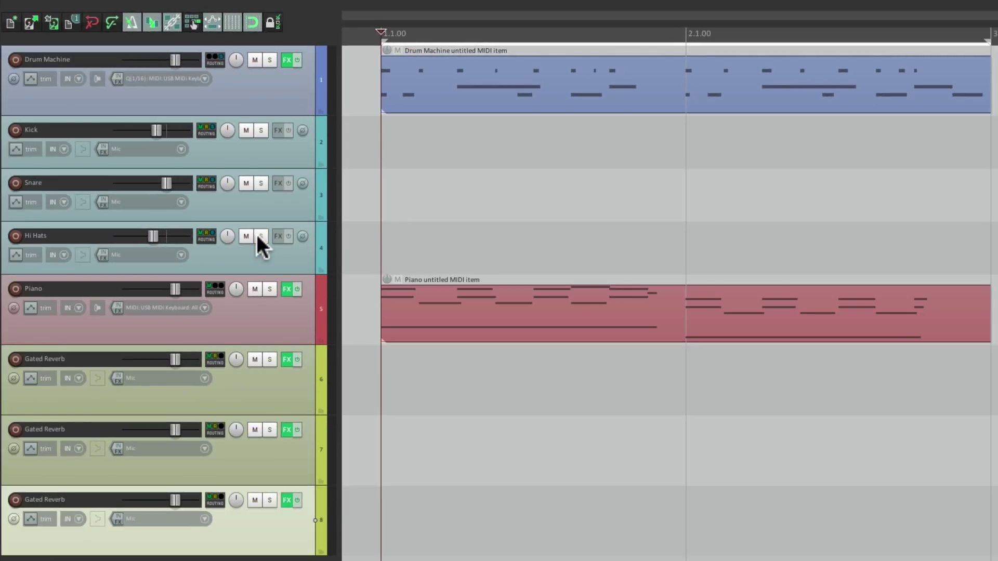
{"action": "left_click", "coordinate": [254, 288]}
{"action": "key", "text": "space"}
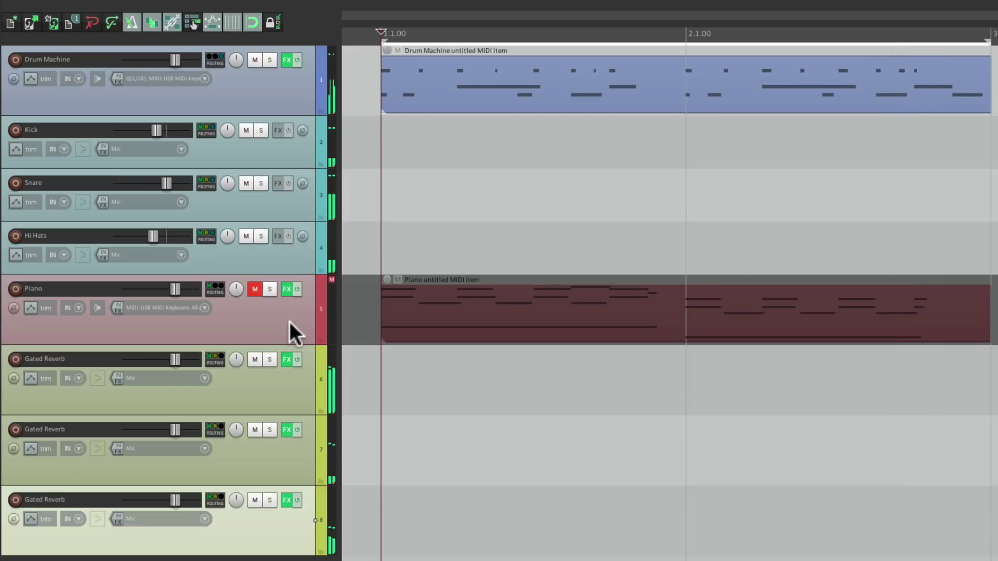
{"action": "left_click", "coordinate": [255, 497]}
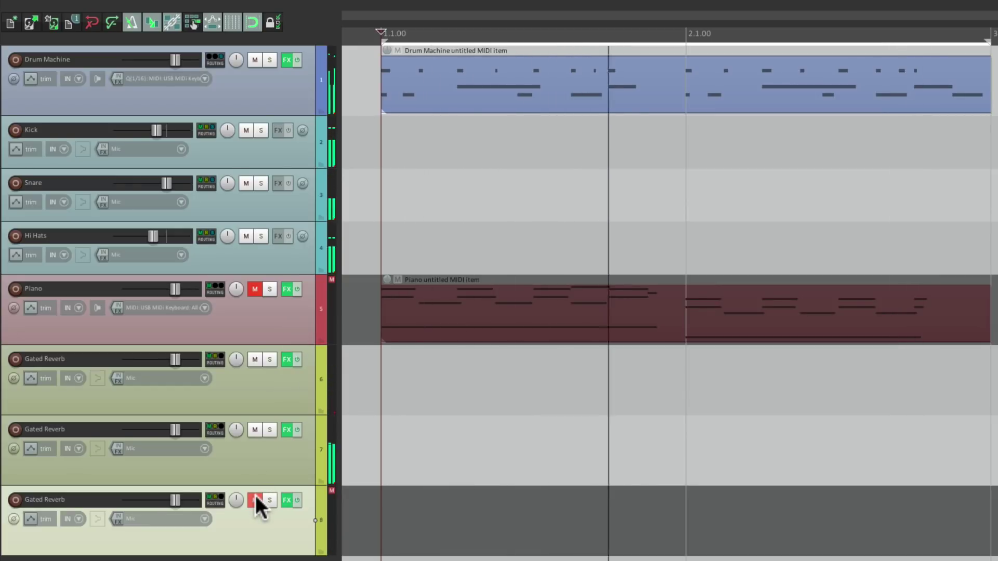
{"action": "left_click", "coordinate": [255, 497]}
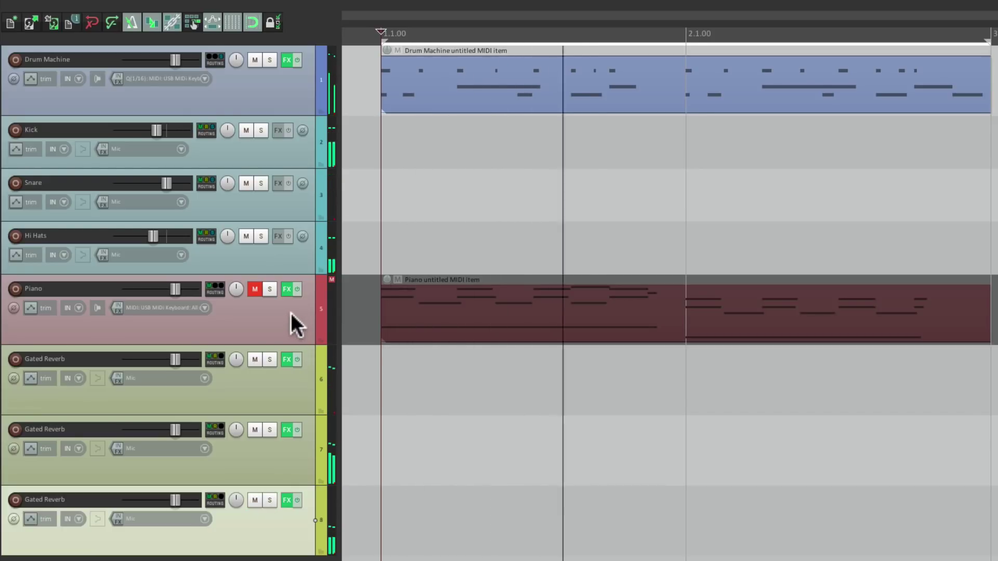
{"action": "key", "text": "space"}
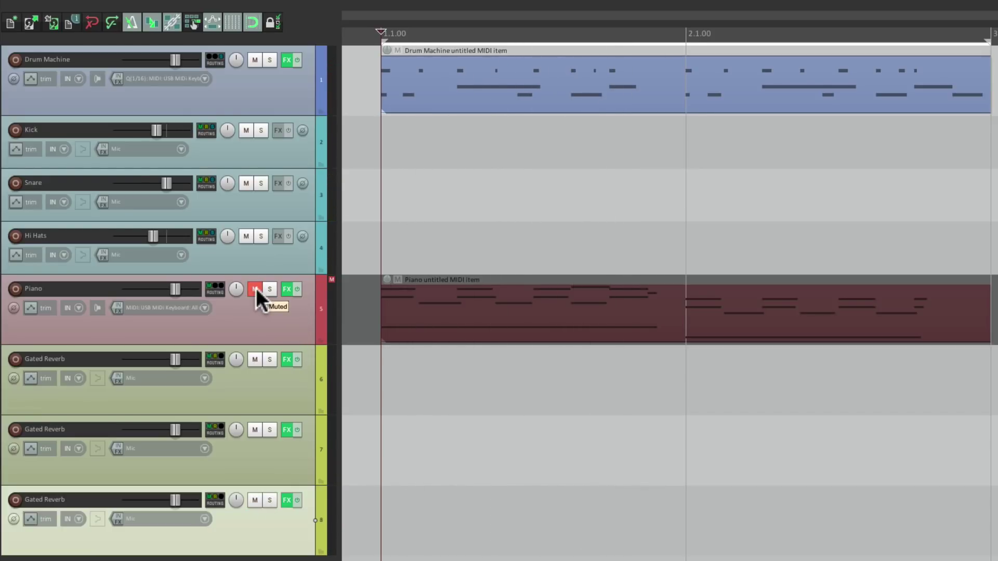
Unmute Piano, play the full mix and select the last Gated Reverb track
{"action": "left_click", "coordinate": [256, 288]}
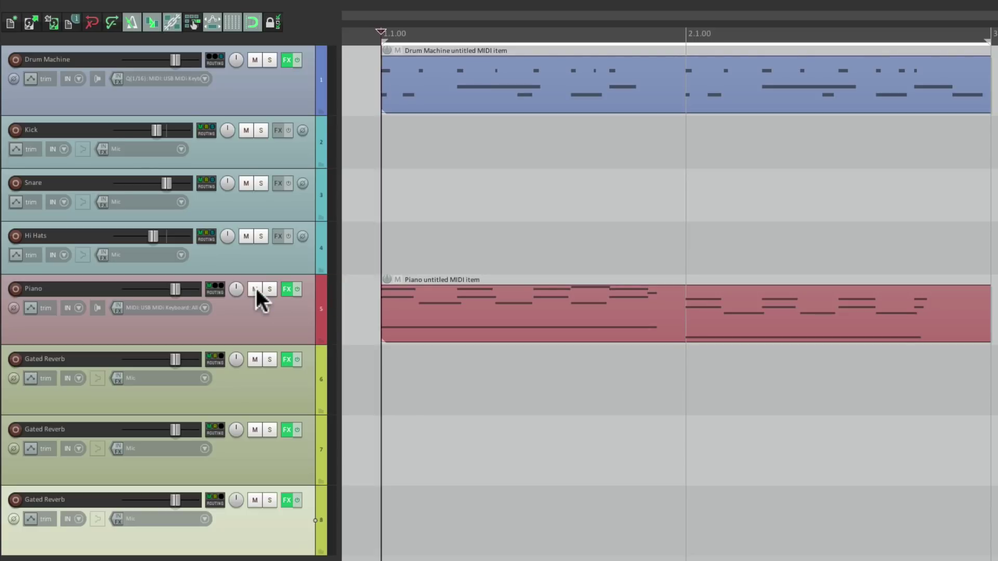
{"action": "key", "text": "space"}
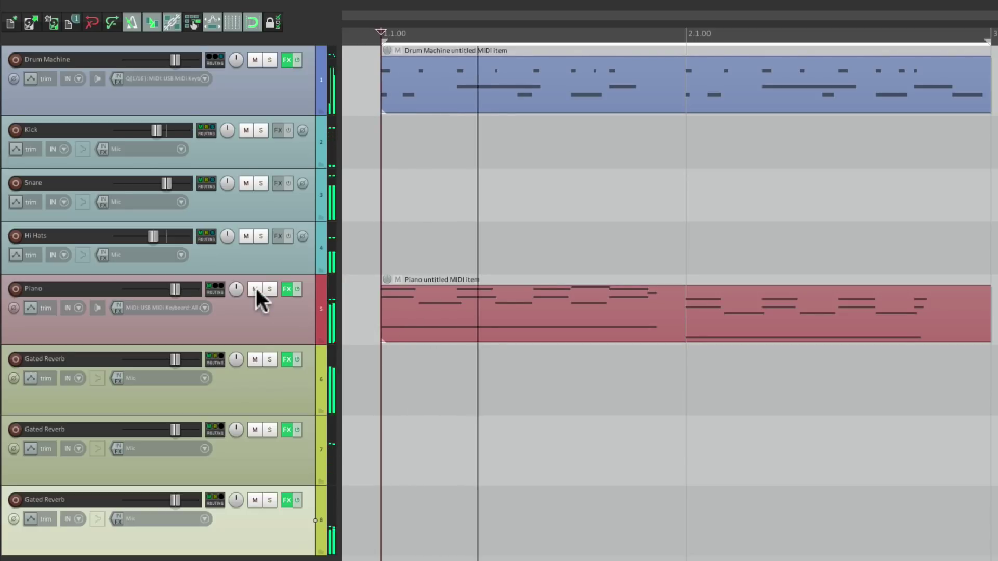
{"action": "left_click", "coordinate": [280, 516]}
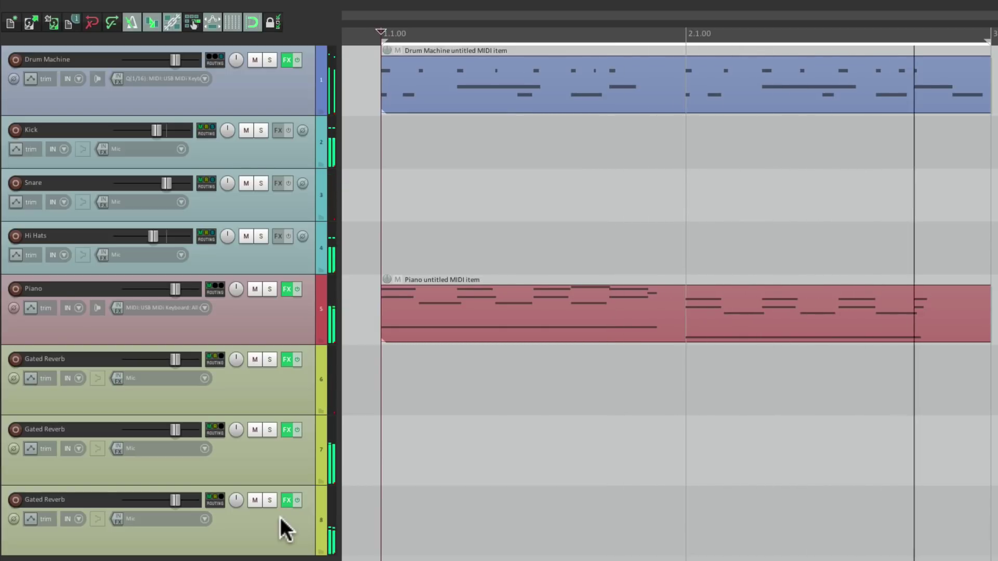
{"action": "key", "text": "space"}
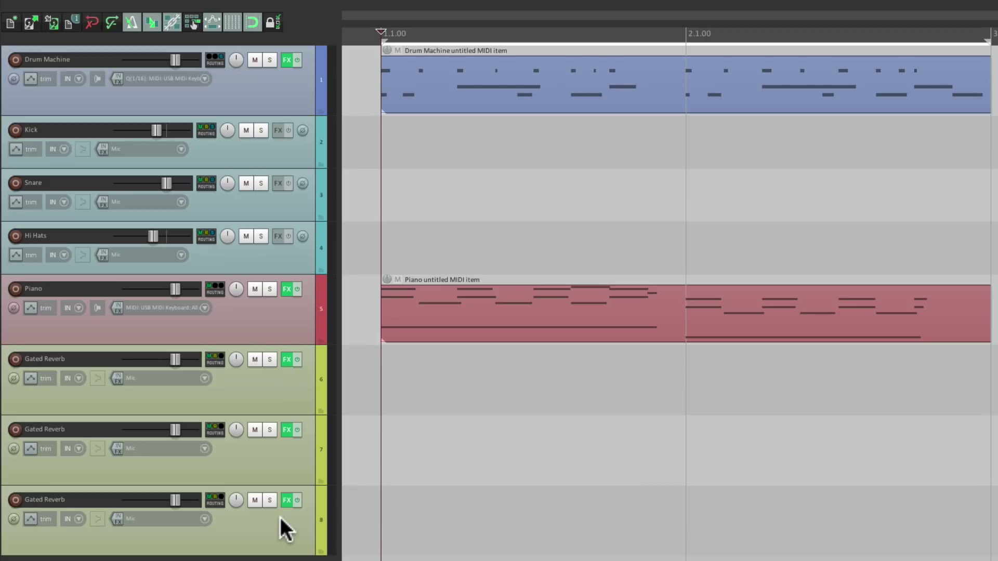
{"action": "left_click_drag", "start_coordinate": [254, 359], "coordinate": [254, 500]}
{"action": "key", "text": "space"}
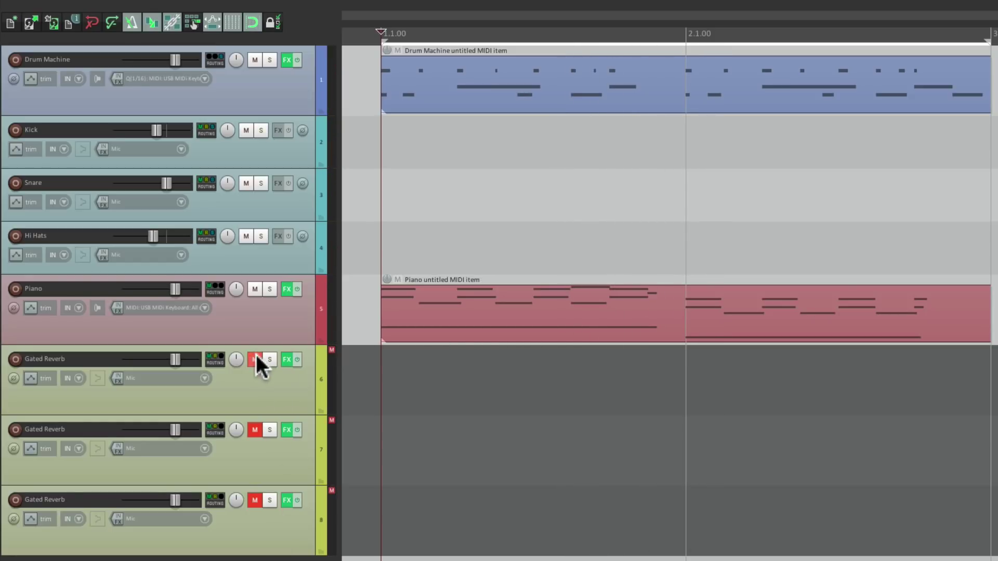
{"action": "left_click_drag", "start_coordinate": [255, 359], "coordinate": [260, 497]}
{"action": "key", "text": "space"}
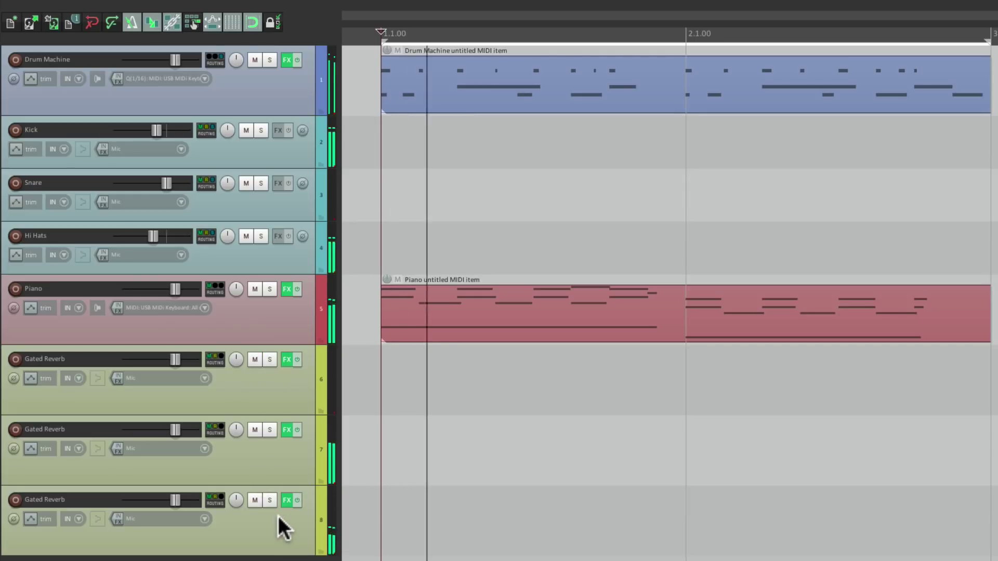